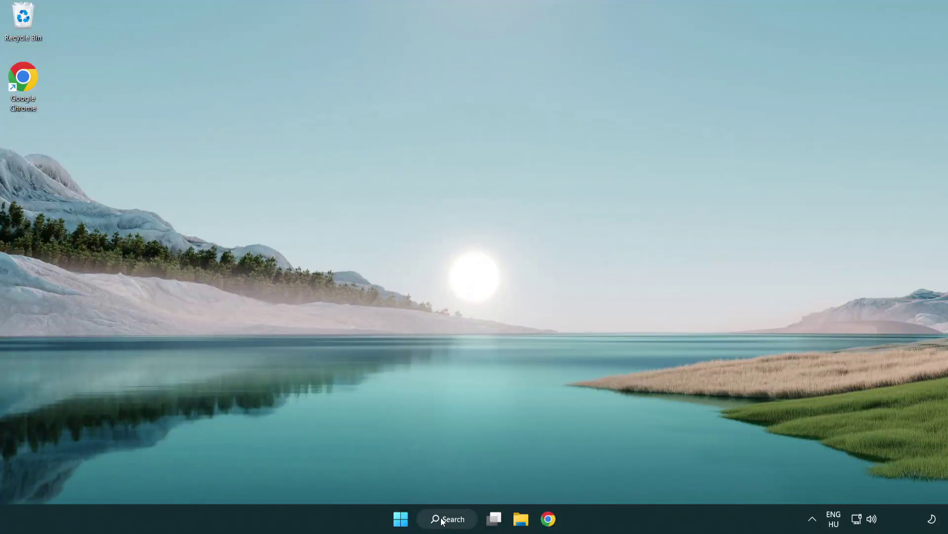
Step: Search Windows for 'device manager'
{"action": "left_click", "coordinate": [452, 518]}
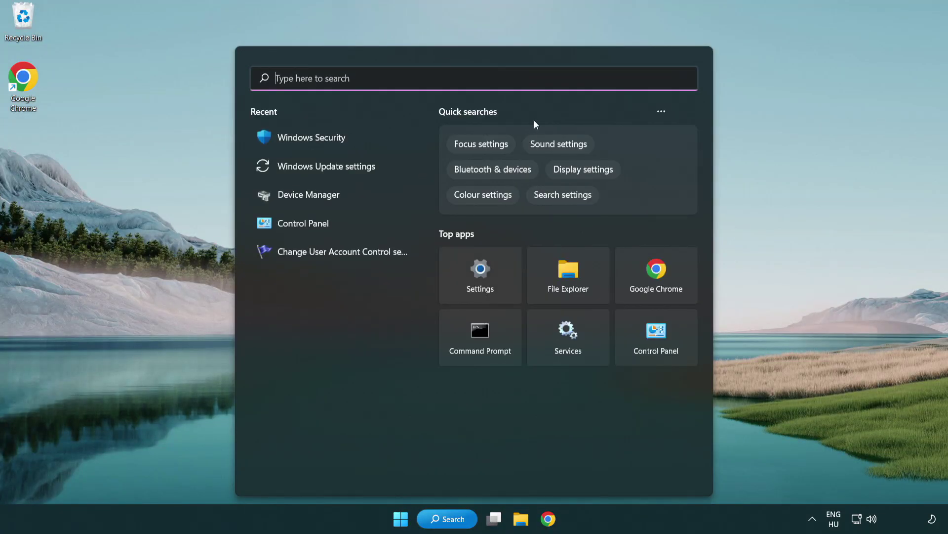
{"action": "type", "text": "dev"}
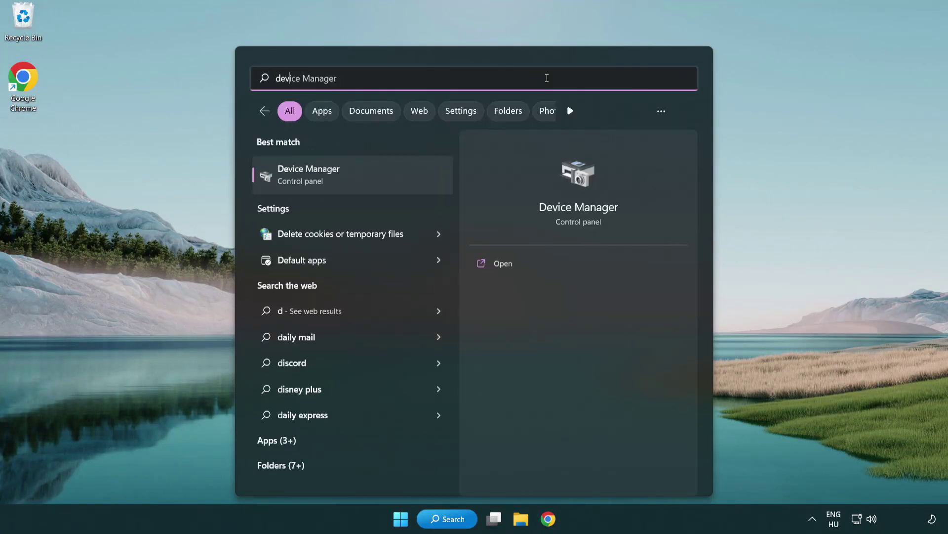
{"action": "type", "text": "ice manag"}
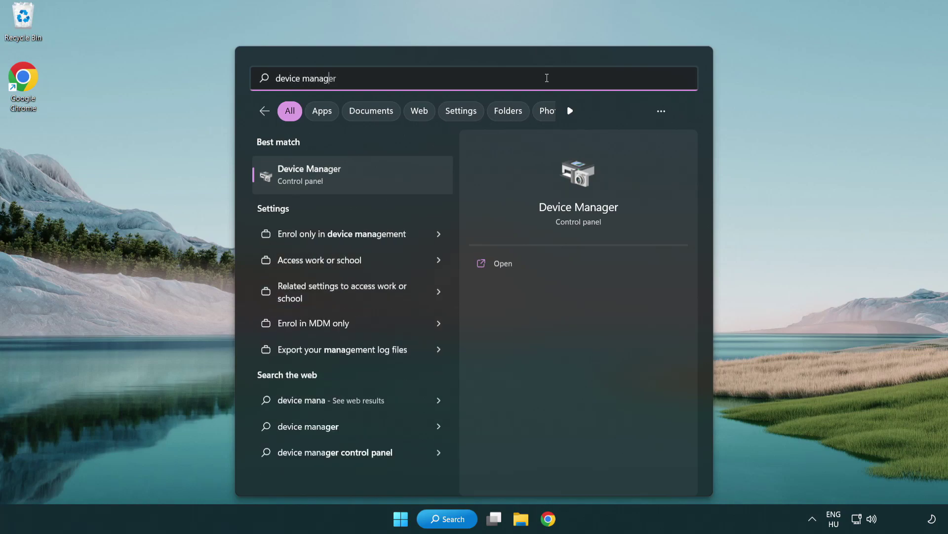
{"action": "type", "text": "er"}
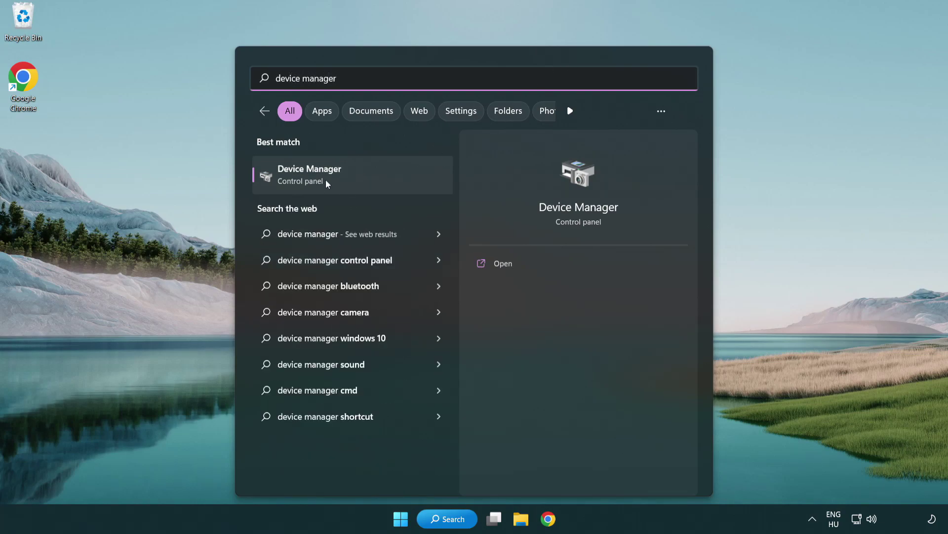
Step: Open Device Manager, expand Display adapters and select VMware SVGA 3D
{"action": "left_click", "coordinate": [379, 178]}
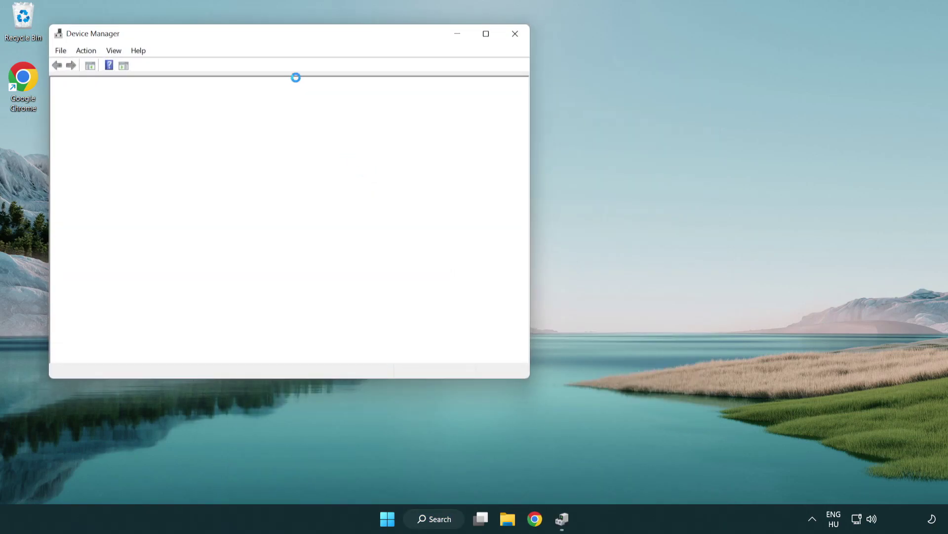
{"action": "left_click_drag", "start_coordinate": [259, 35], "coordinate": [417, 95]}
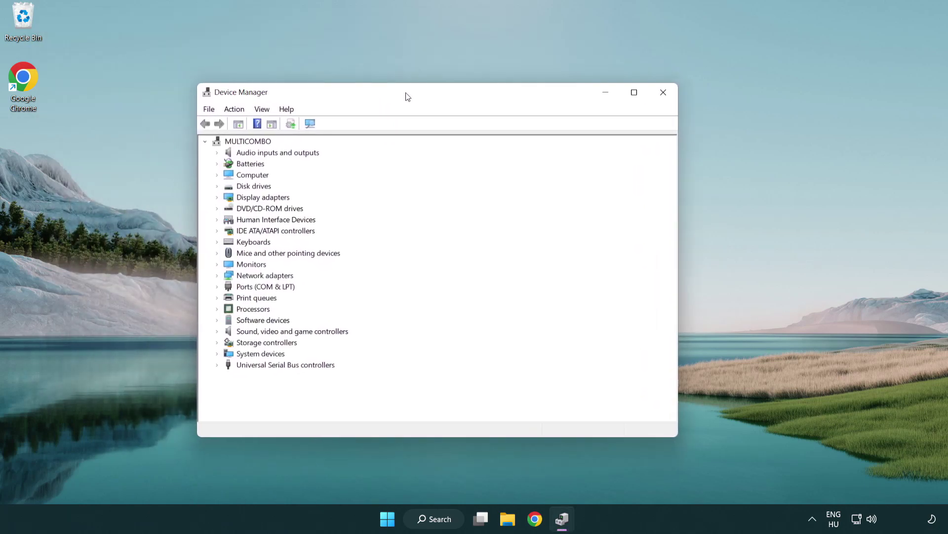
{"action": "left_click", "coordinate": [266, 199]}
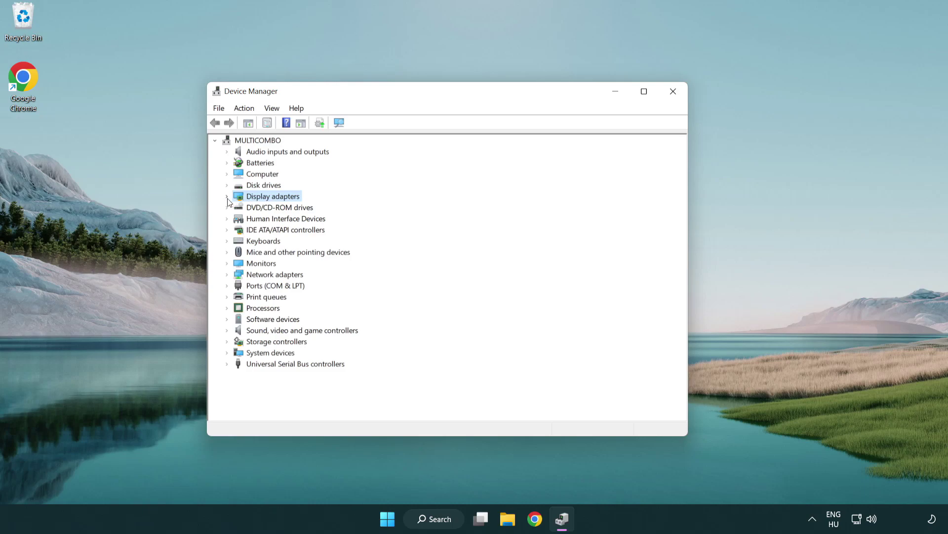
{"action": "left_click", "coordinate": [227, 196]}
{"action": "left_click", "coordinate": [278, 209]}
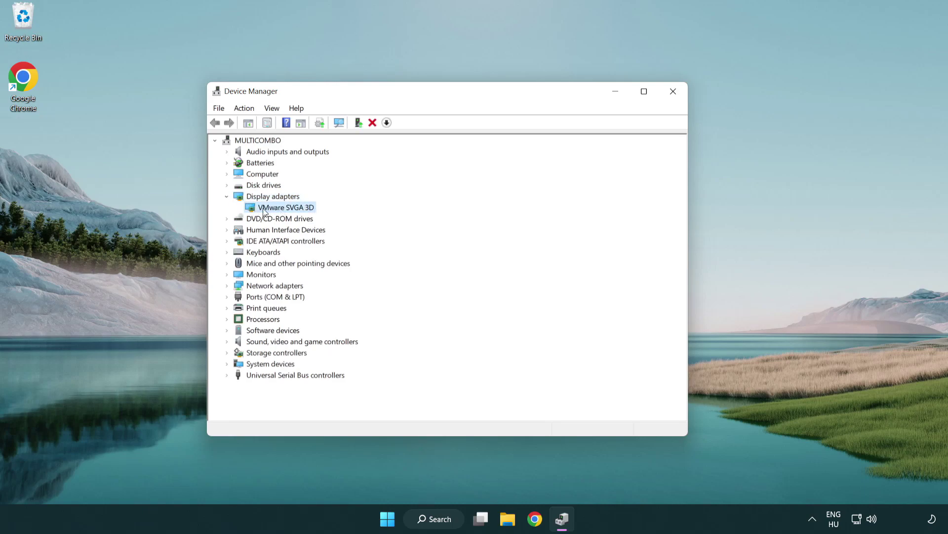
Step: Search automatically for a newer VMware SVGA 3D driver, then close Device Manager
{"action": "right_click", "coordinate": [282, 212]}
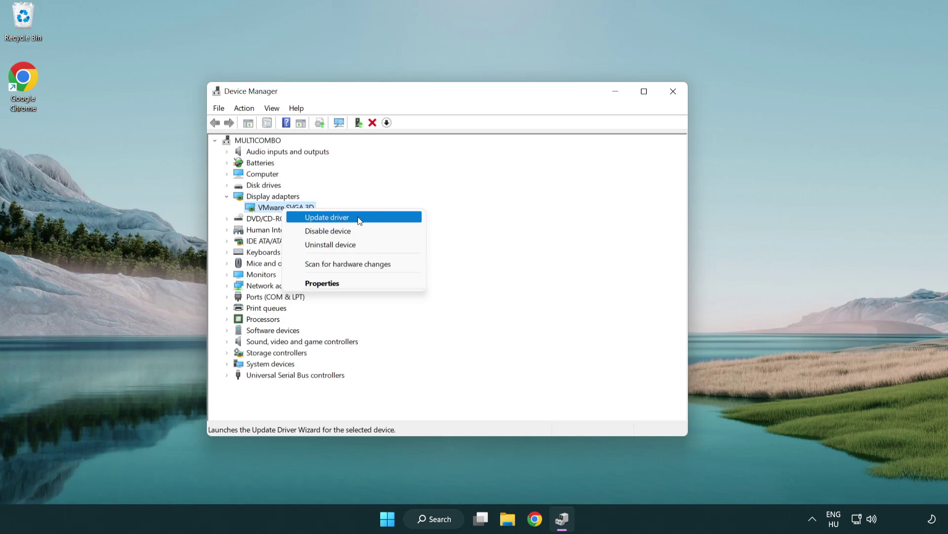
{"action": "left_click", "coordinate": [374, 219]}
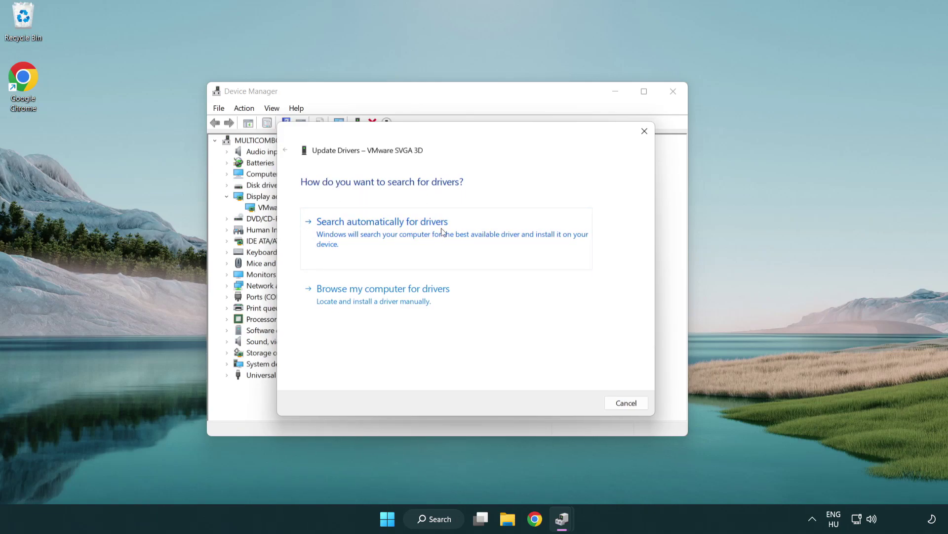
{"action": "left_click", "coordinate": [417, 231]}
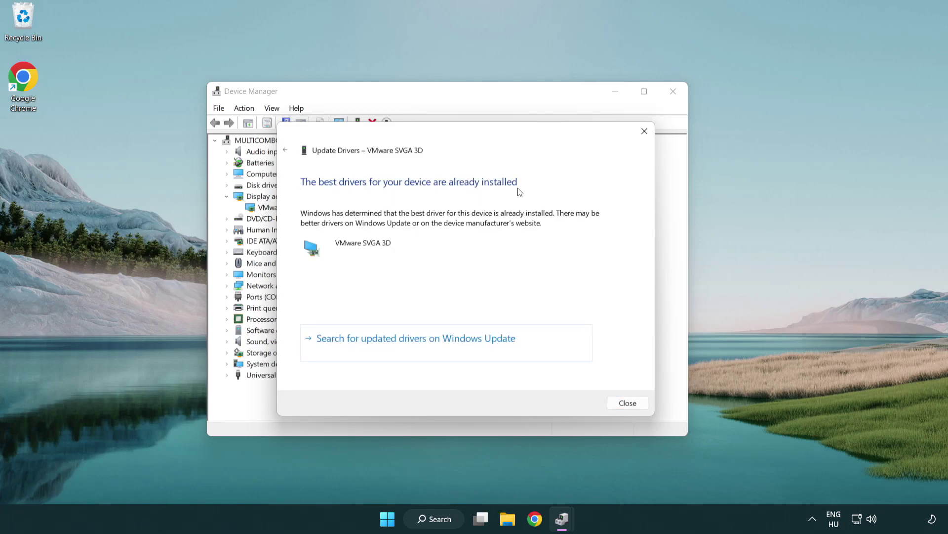
{"action": "left_click", "coordinate": [628, 406]}
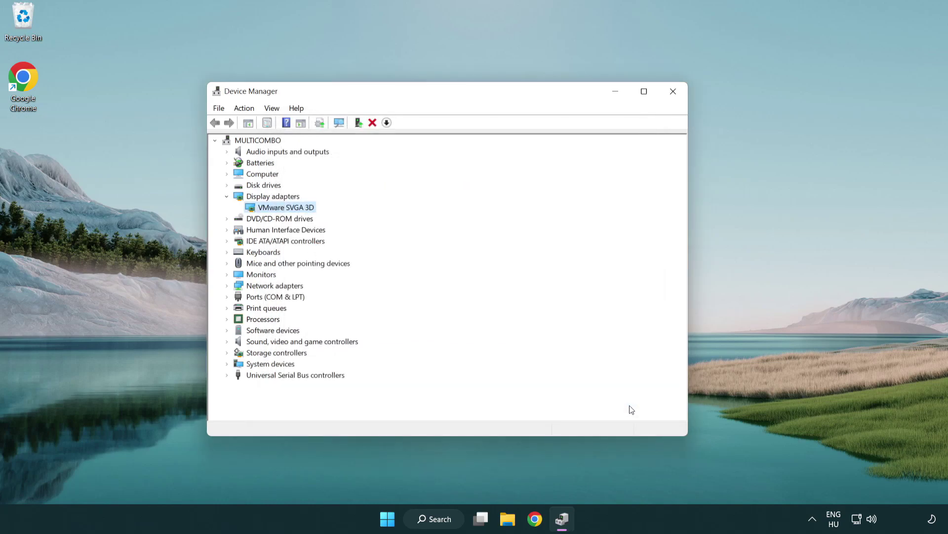
{"action": "left_click", "coordinate": [674, 93]}
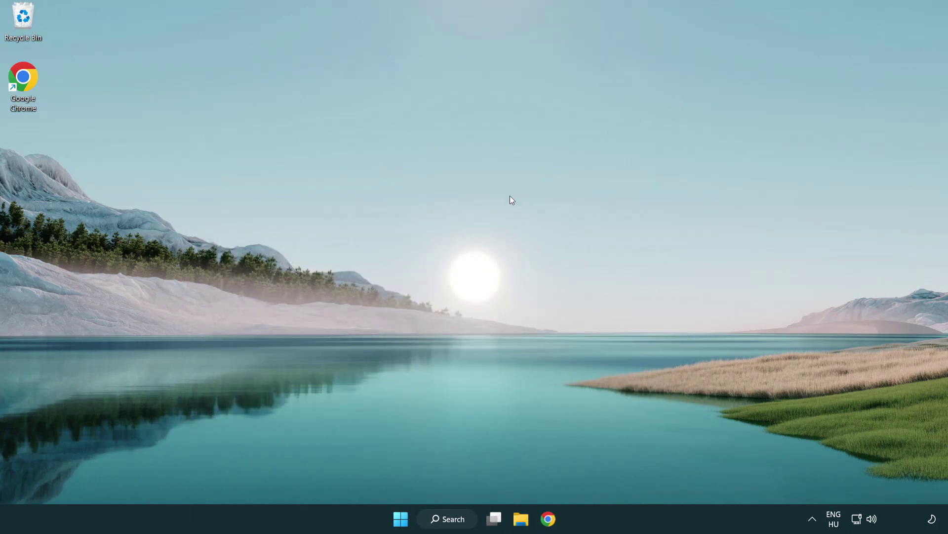
Step: Search Windows for 'update' to find Windows Update settings
{"action": "left_click", "coordinate": [454, 519]}
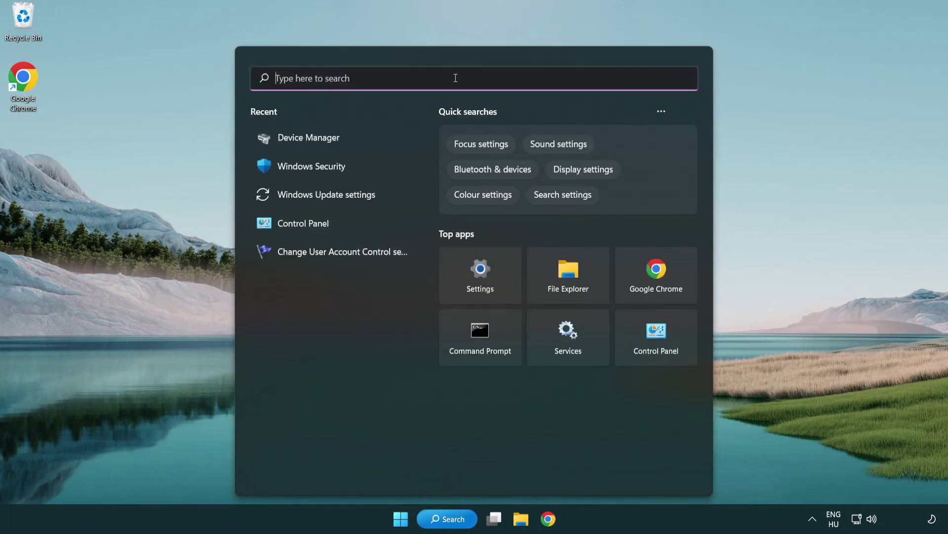
{"action": "type", "text": "upda"}
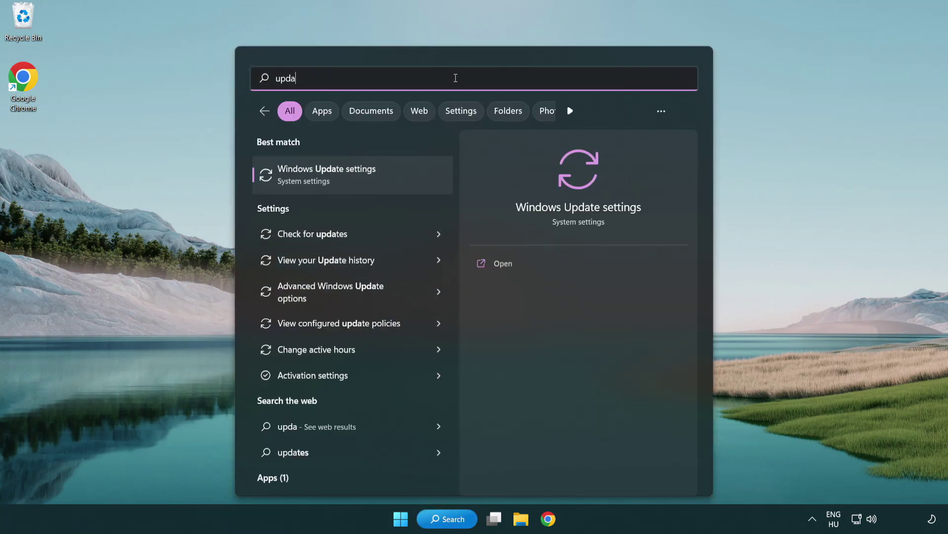
{"action": "type", "text": "te"}
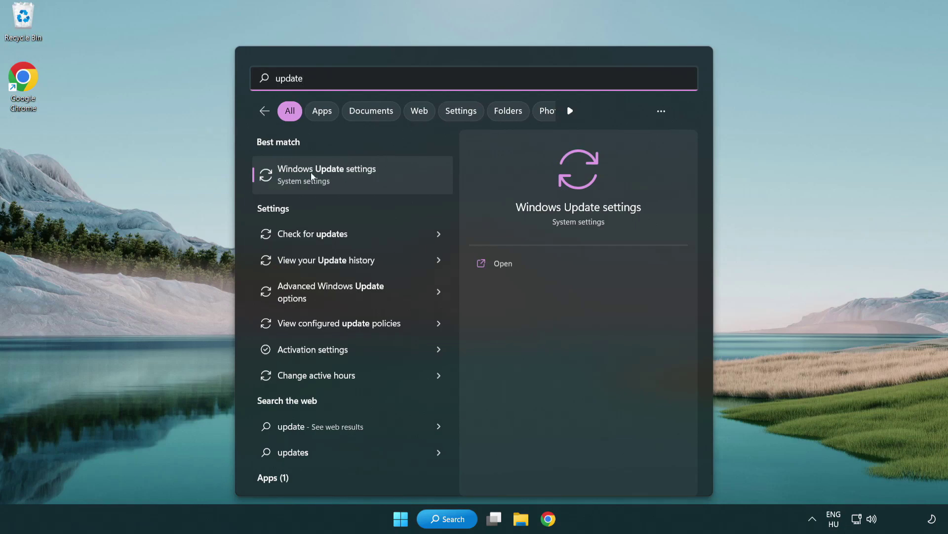
Step: Run a Windows Update check, confirm the PC is up to date, and close Settings
{"action": "left_click", "coordinate": [369, 178]}
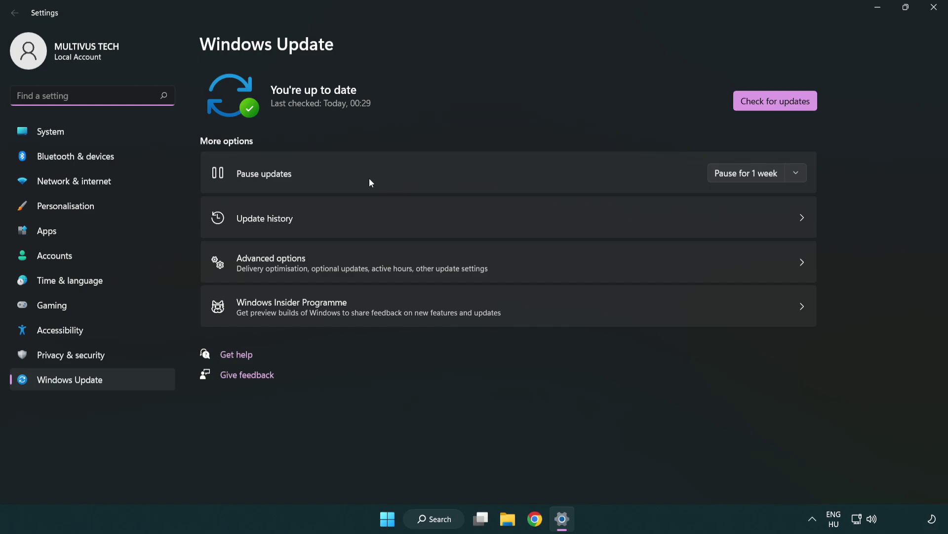
{"action": "left_click", "coordinate": [794, 106]}
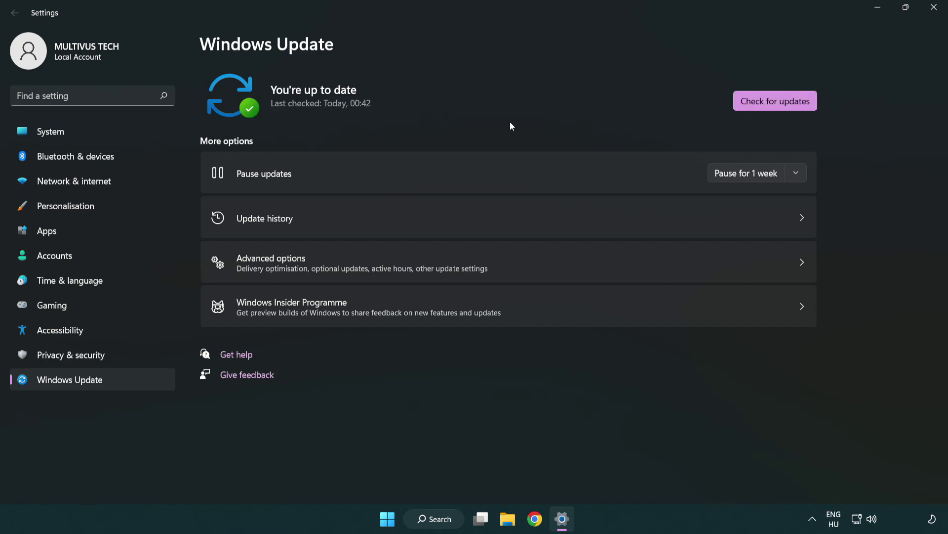
{"action": "left_click", "coordinate": [932, 8]}
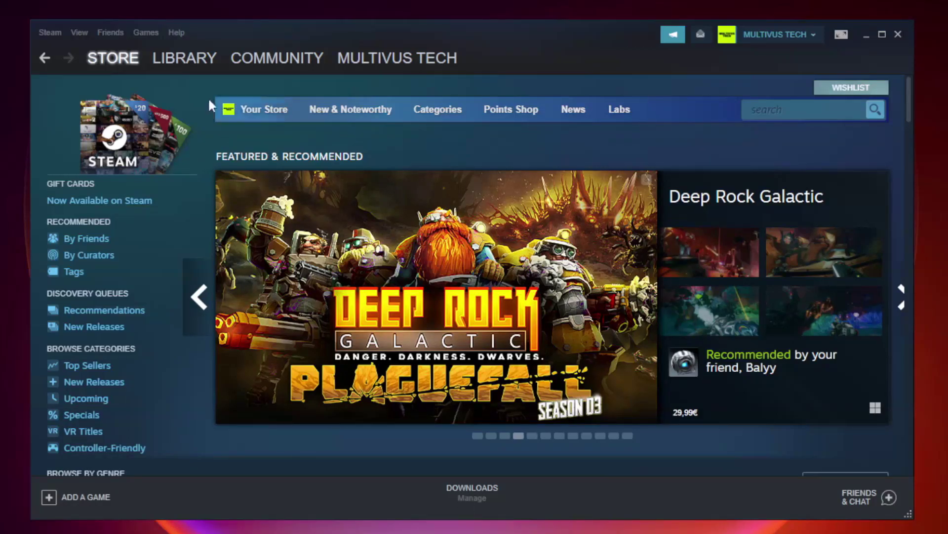
Step: Open the Steam library and right-click YOUR NOT WORKING GAME under Favorites
{"action": "left_click", "coordinate": [191, 64]}
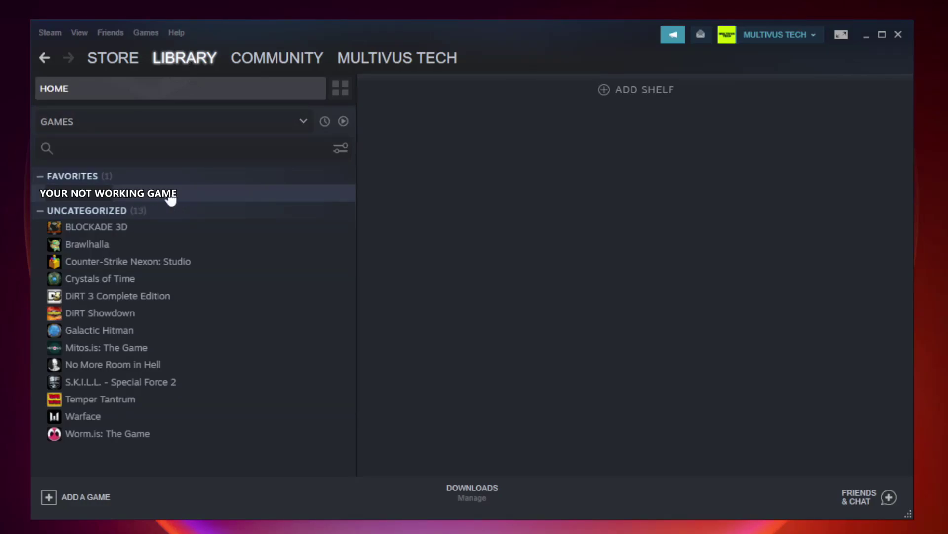
{"action": "right_click", "coordinate": [206, 198]}
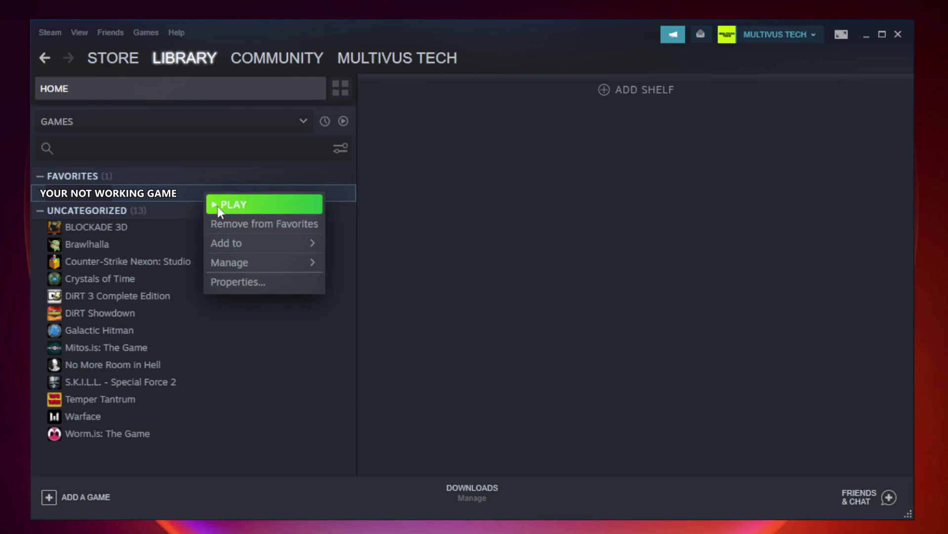
Step: Verify integrity of the game's local files, validating all 9192 files
{"action": "left_click", "coordinate": [262, 285]}
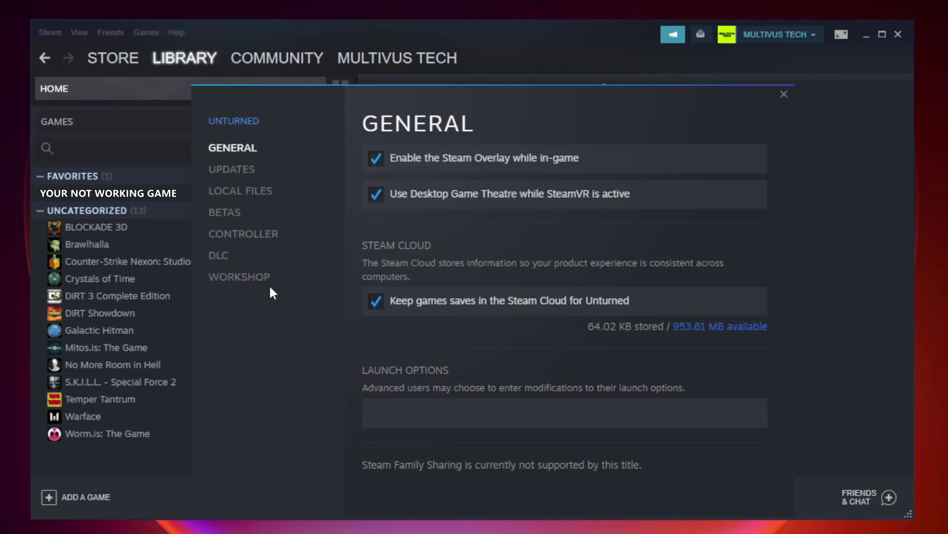
{"action": "left_click", "coordinate": [252, 197]}
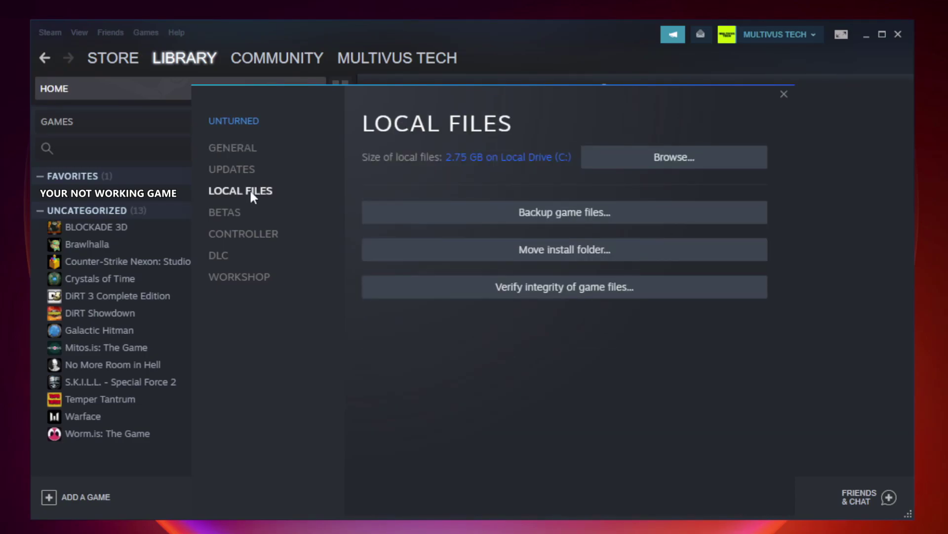
{"action": "left_click", "coordinate": [575, 298]}
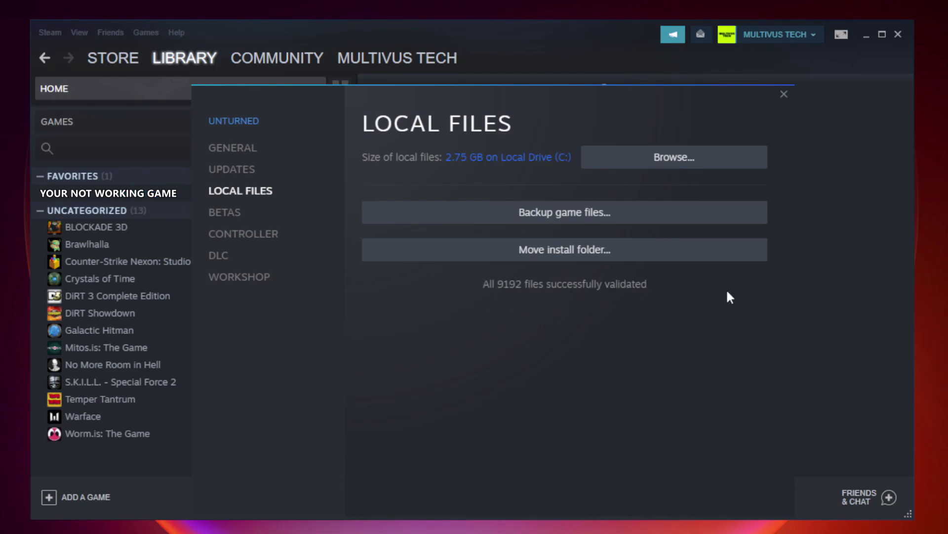
Step: Browse to the game's install folder and right-click the YOUR NOT WORKING GAME shortcut
{"action": "left_click", "coordinate": [677, 167]}
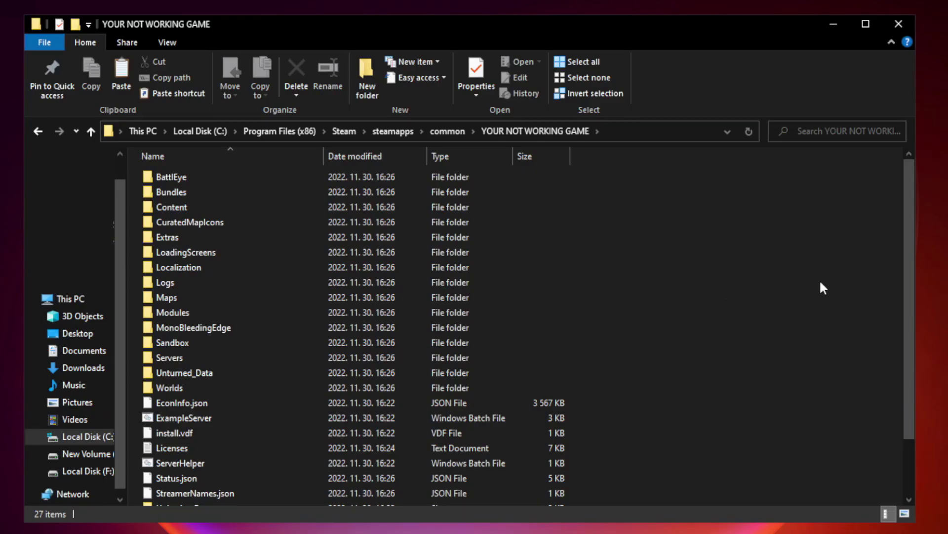
{"action": "left_click_drag", "start_coordinate": [911, 264], "coordinate": [911, 341]}
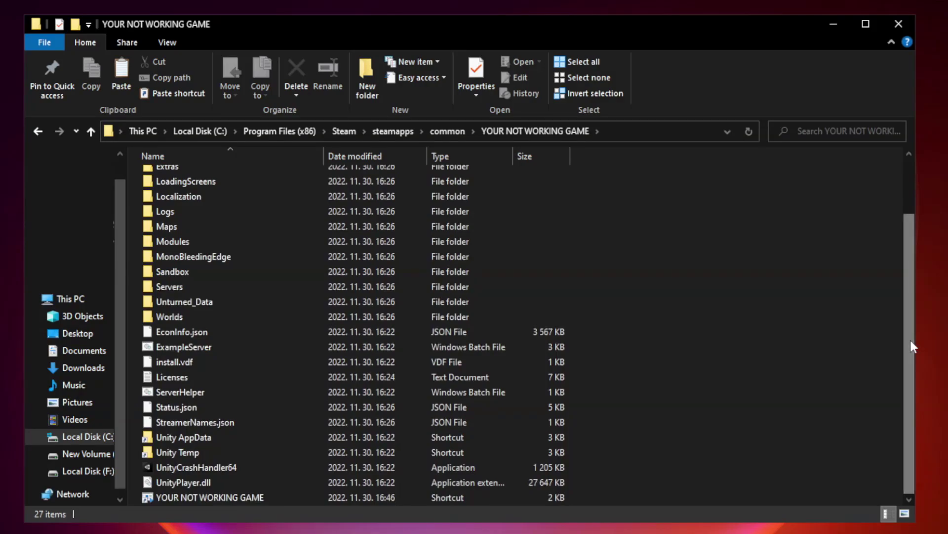
{"action": "left_click", "coordinate": [378, 497]}
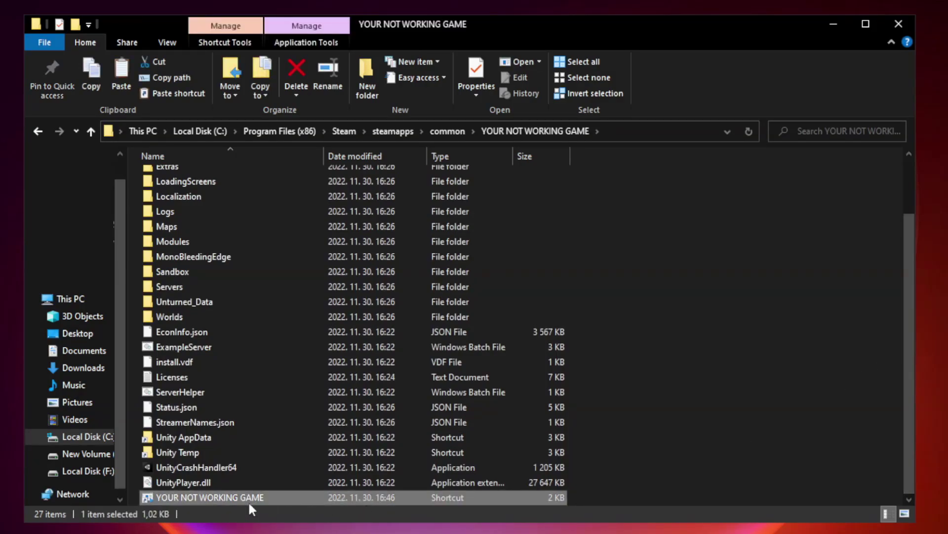
{"action": "right_click", "coordinate": [321, 494]}
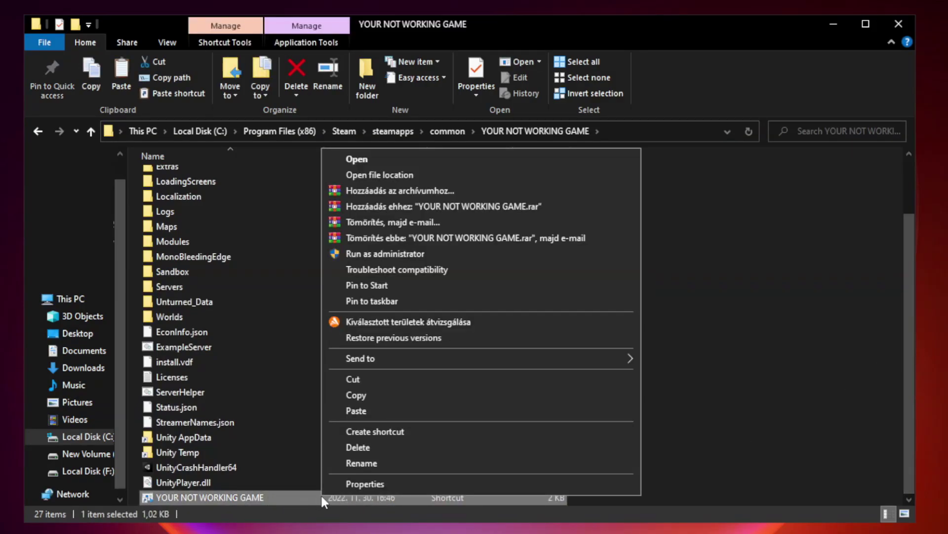
Step: Set the shortcut to Windows 8 mode, fullscreen optimizations off, run as administrator, and apply
{"action": "left_click", "coordinate": [477, 488]}
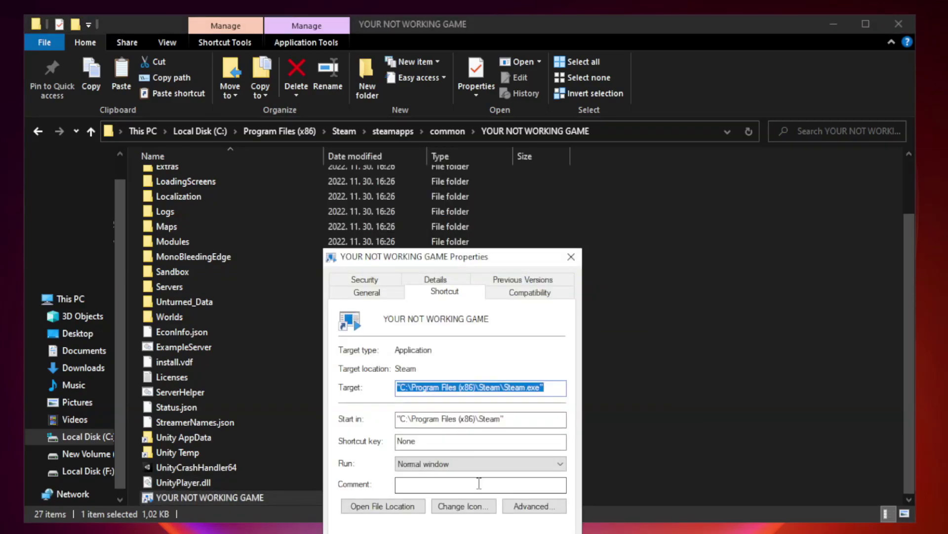
{"action": "left_click_drag", "start_coordinate": [472, 262], "coordinate": [471, 107]}
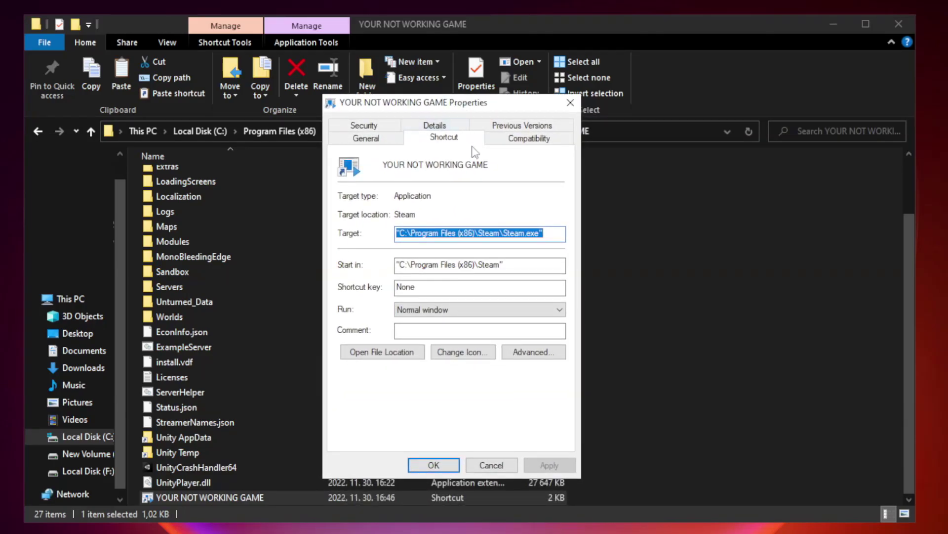
{"action": "left_click", "coordinate": [526, 144]}
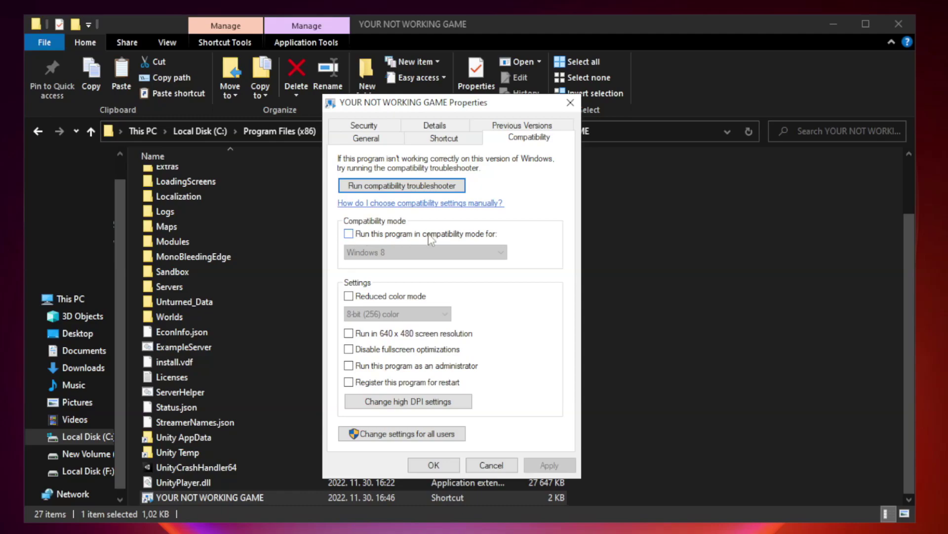
{"action": "left_click", "coordinate": [377, 235]}
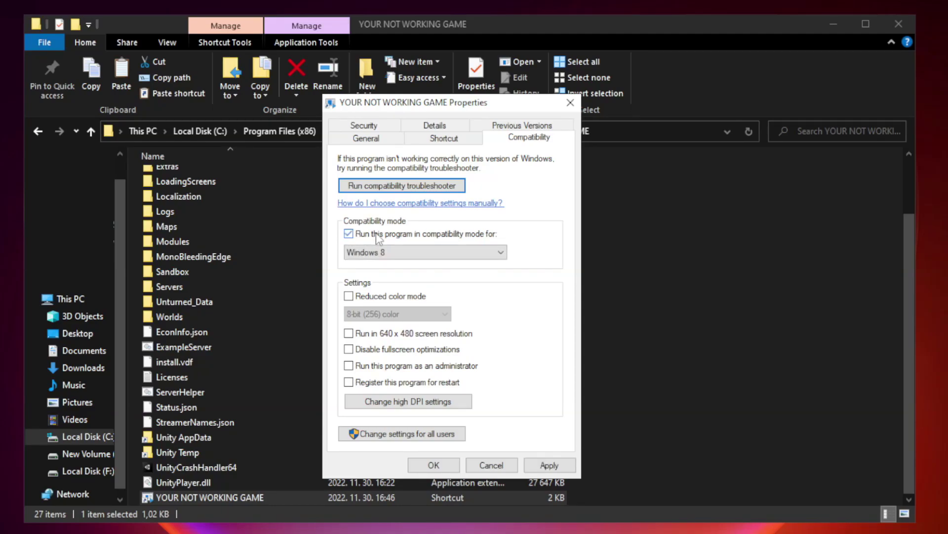
{"action": "left_click", "coordinate": [424, 253]}
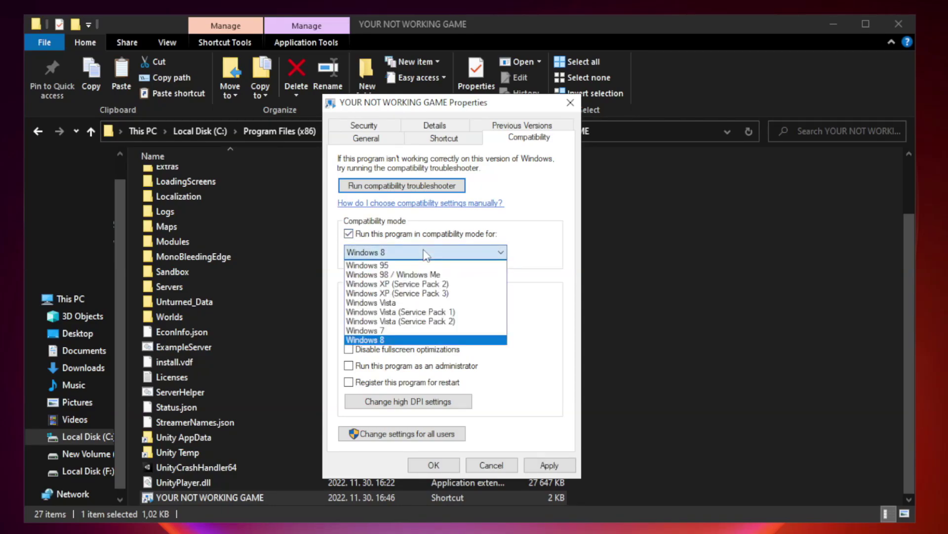
{"action": "left_click", "coordinate": [401, 340]}
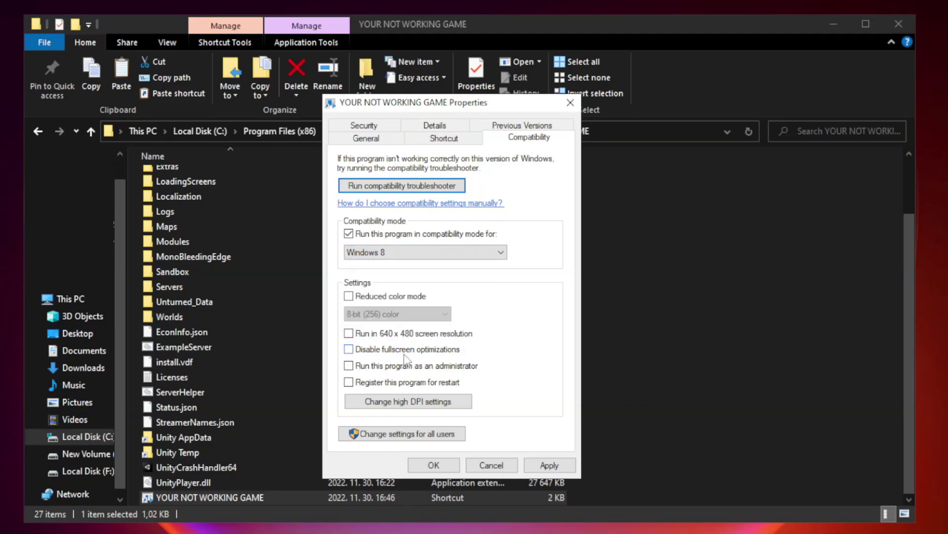
{"action": "left_click", "coordinate": [371, 355]}
{"action": "left_click", "coordinate": [552, 465]}
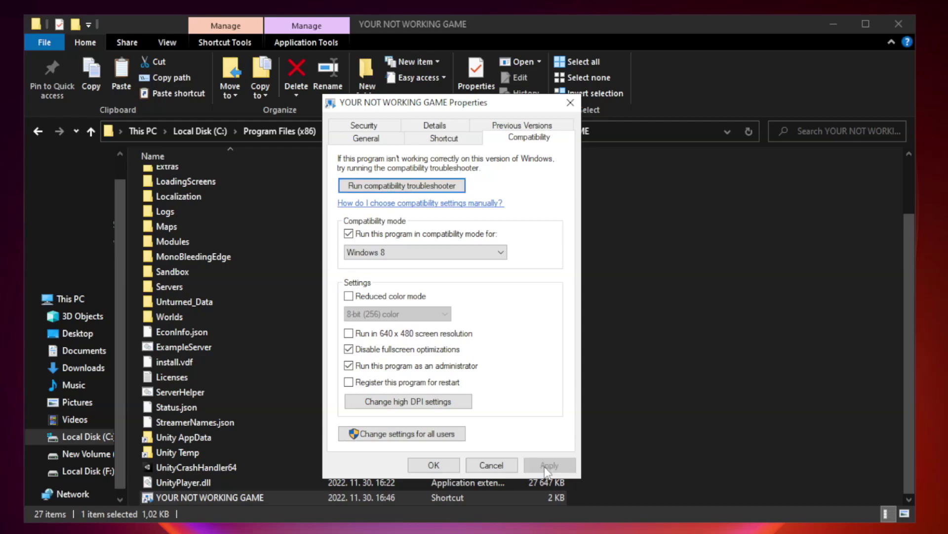
{"action": "left_click", "coordinate": [434, 466]}
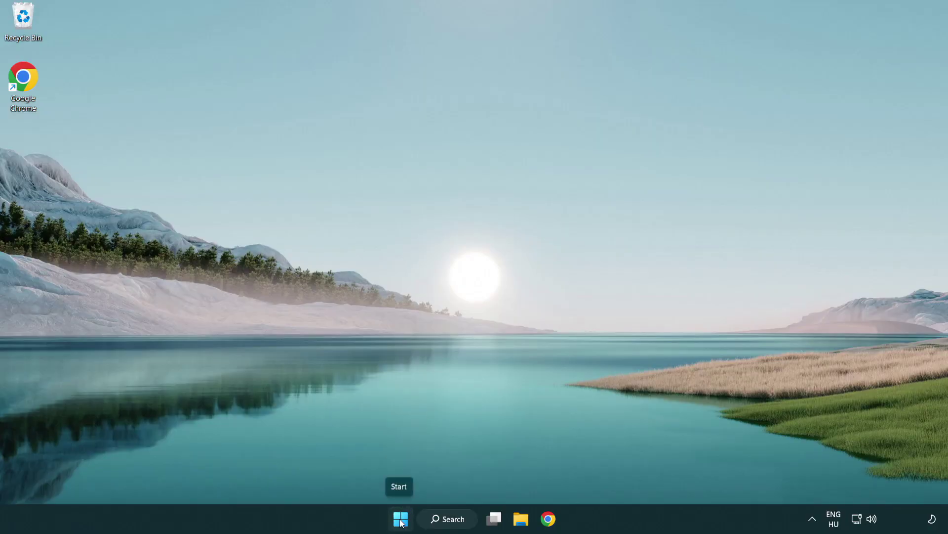
Step: Launch Task Manager from the Start button's Win+X menu
{"action": "right_click", "coordinate": [401, 521]}
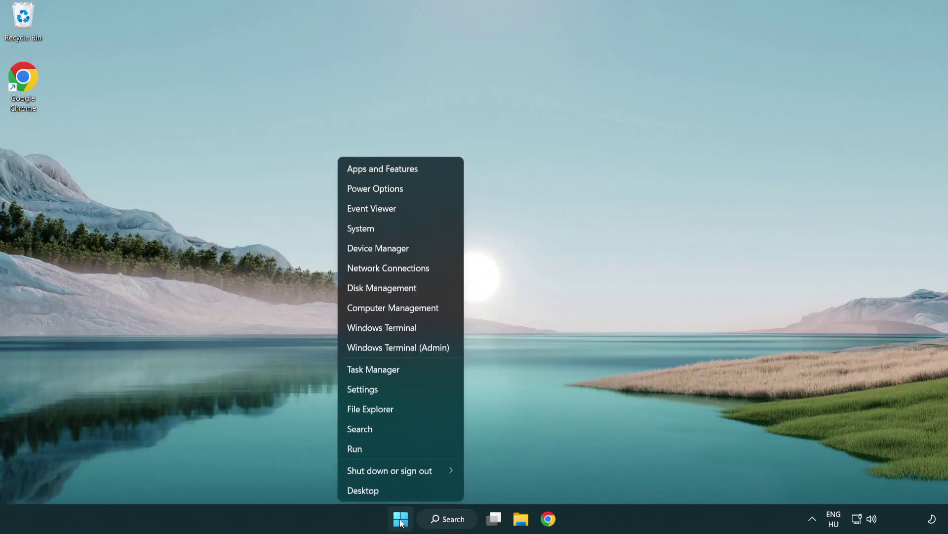
{"action": "left_click", "coordinate": [418, 374]}
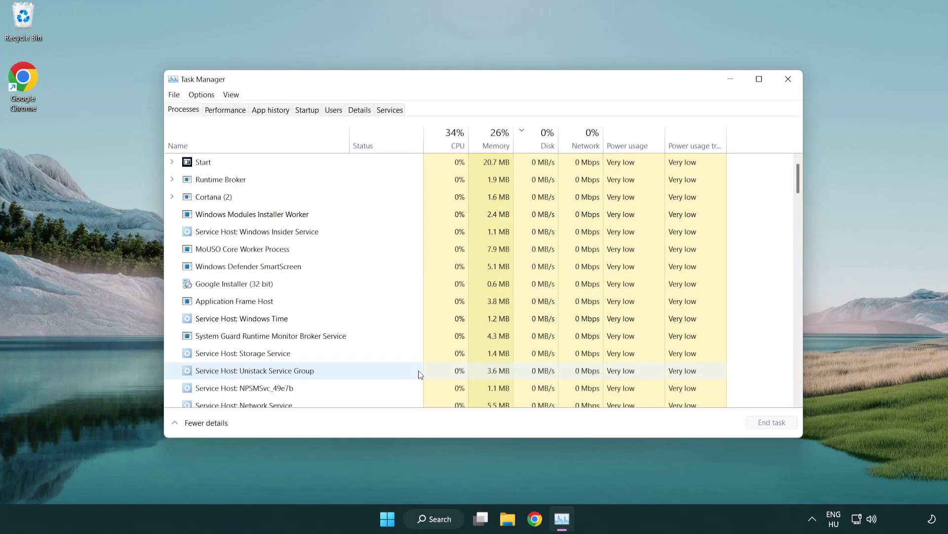
Step: On the Startup tab, disable Terminal and Phone Link
{"action": "left_click", "coordinate": [309, 112]}
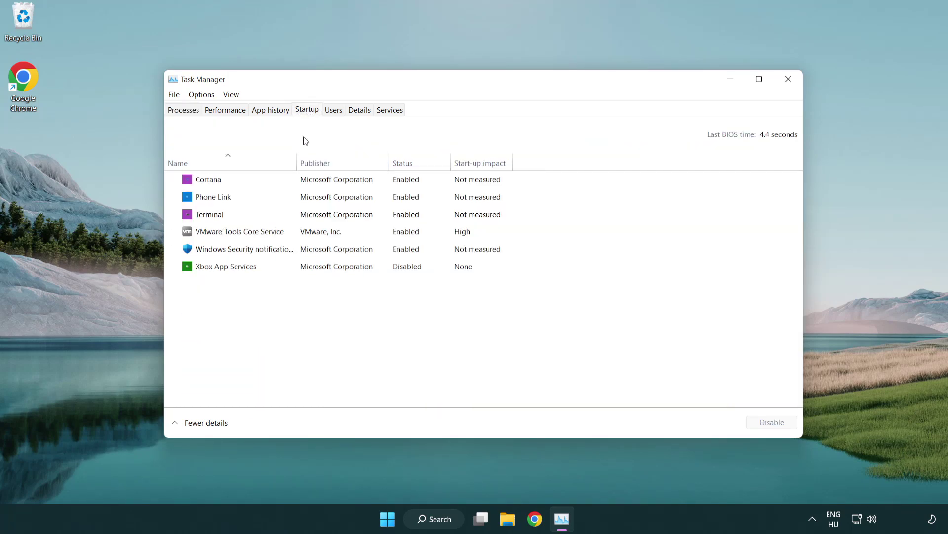
{"action": "left_click", "coordinate": [313, 216]}
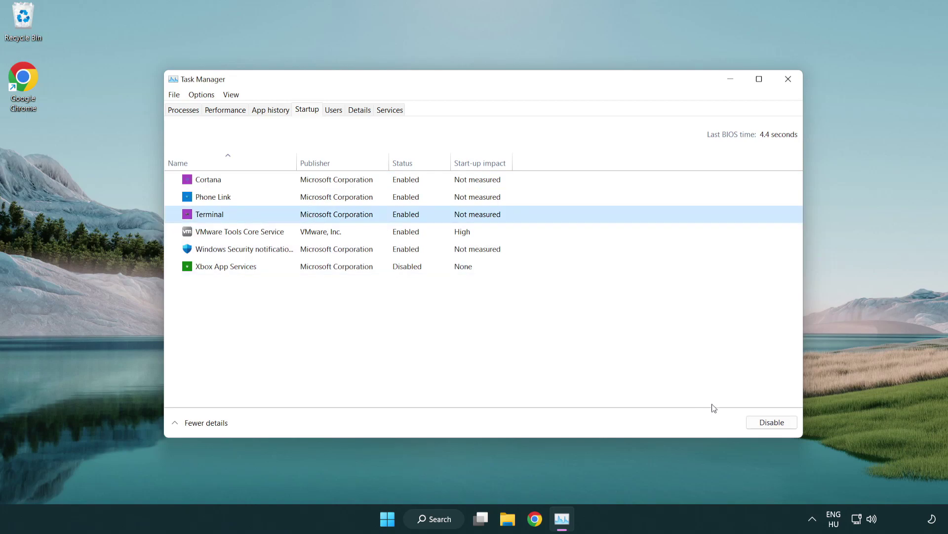
{"action": "left_click", "coordinate": [770, 421]}
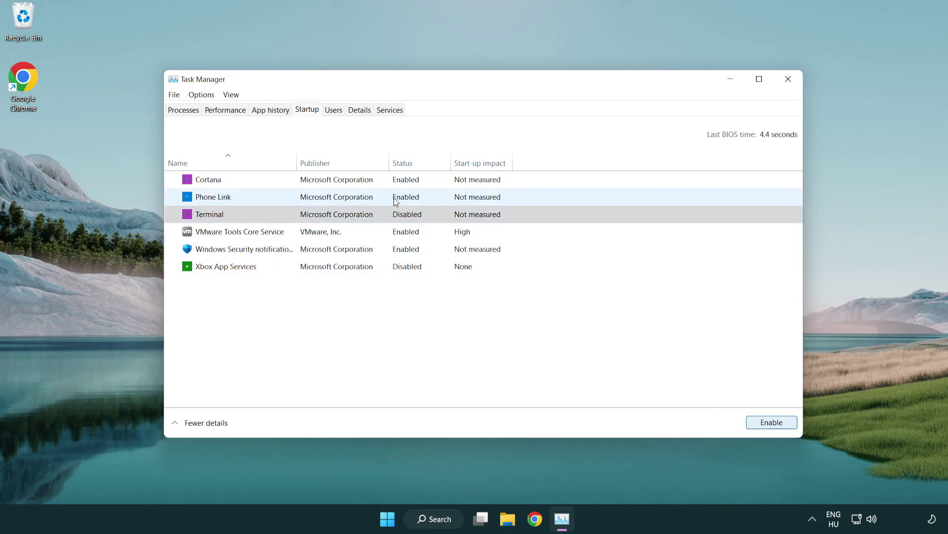
{"action": "left_click", "coordinate": [396, 200]}
{"action": "left_click", "coordinate": [771, 423]}
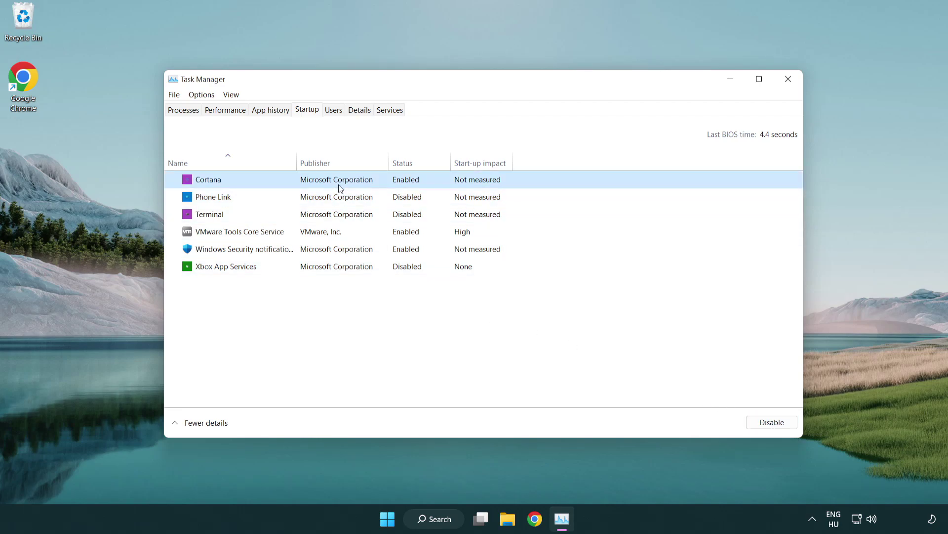
Step: Disable Cortana and Windows Security notifications at startup, then close Task Manager
{"action": "left_click", "coordinate": [771, 423]}
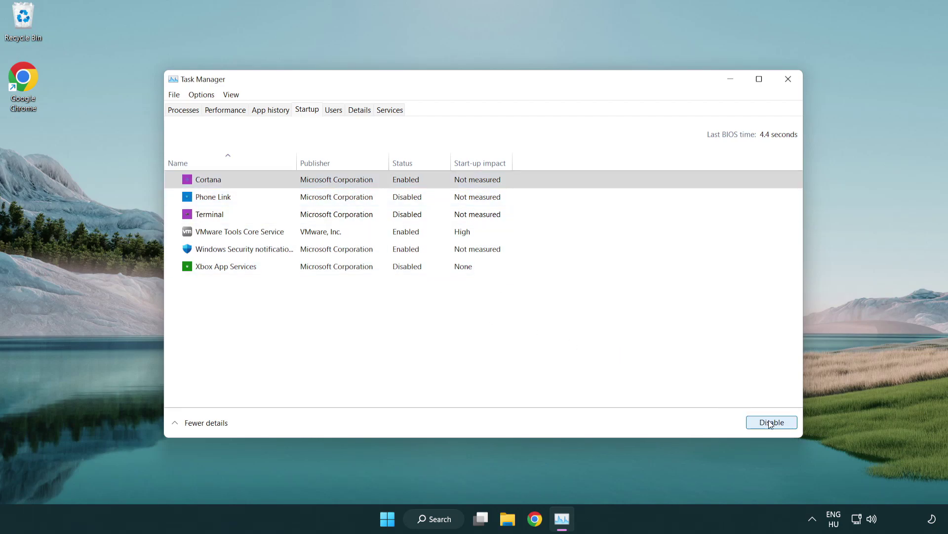
{"action": "left_click", "coordinate": [454, 256]}
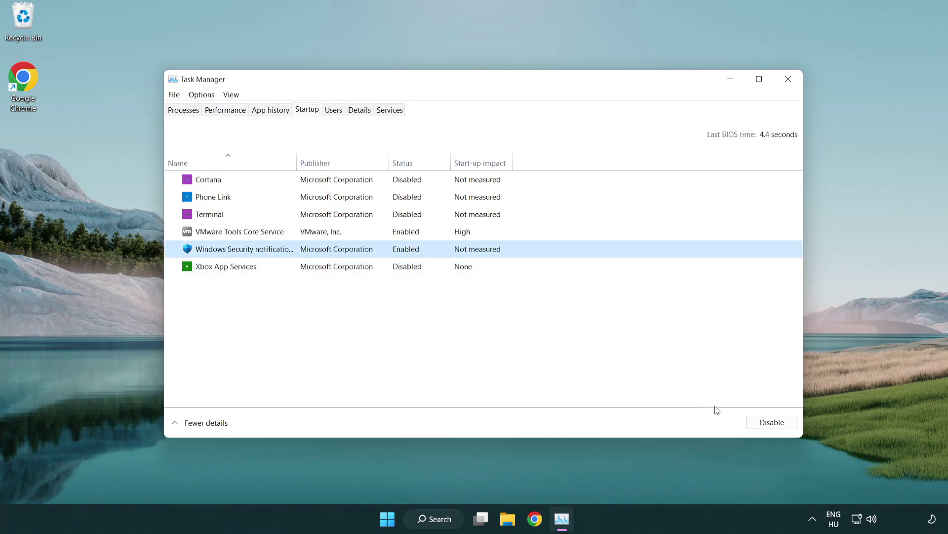
{"action": "left_click", "coordinate": [770, 422]}
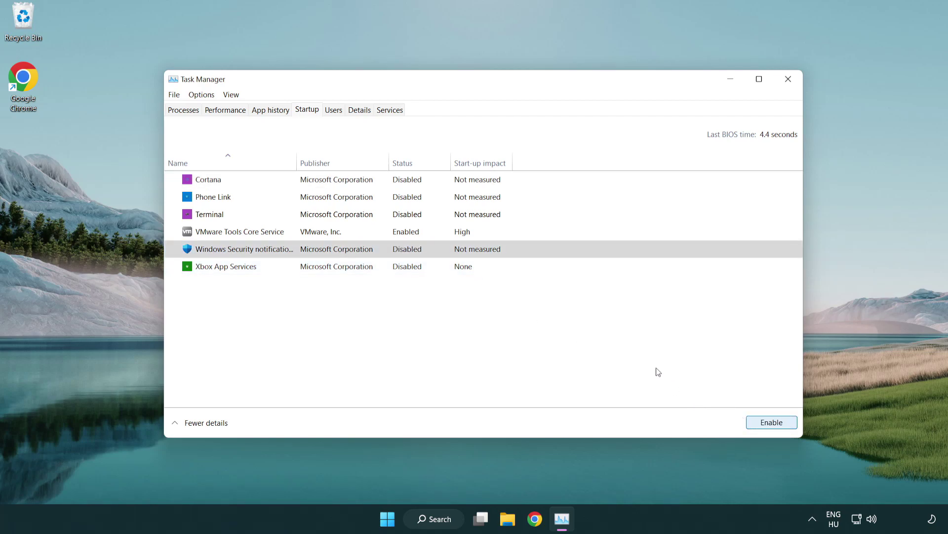
{"action": "left_click", "coordinate": [788, 80]}
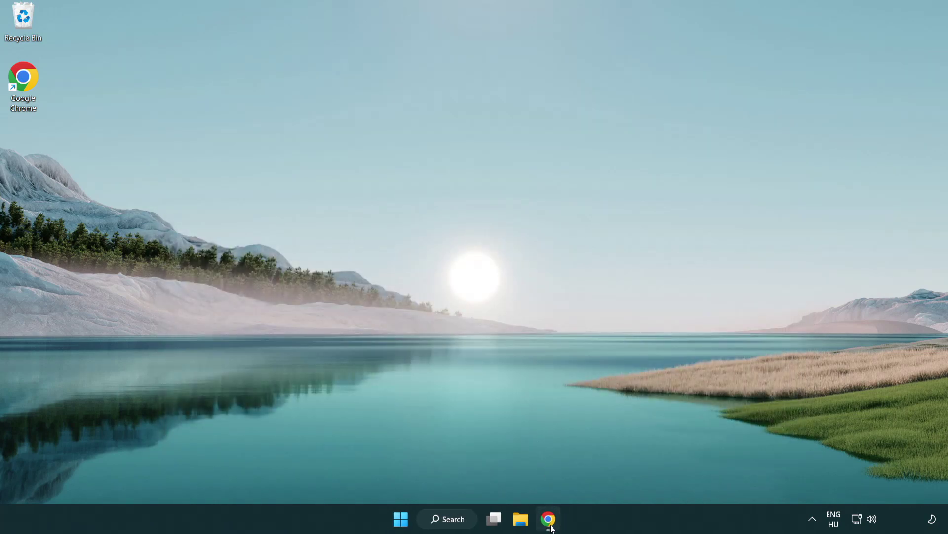
Step: Download dxwebsetup.exe from the Microsoft DirectX page in Chrome and run it
{"action": "left_click", "coordinate": [548, 518]}
{"action": "scroll", "coordinate": [394, 417], "scroll_direction": "up", "scroll_amount": 2}
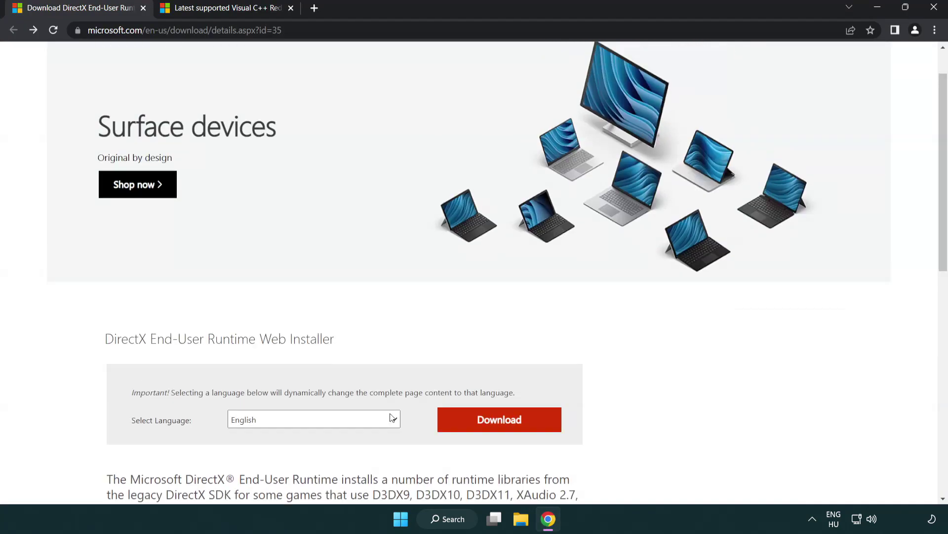
{"action": "scroll", "coordinate": [393, 418], "scroll_direction": "up", "scroll_amount": 1}
{"action": "left_click", "coordinate": [414, 30]}
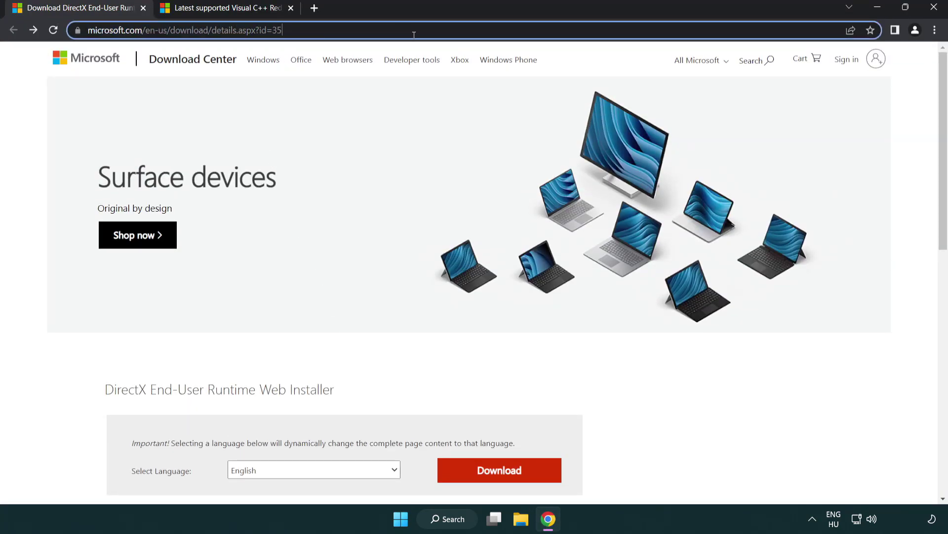
{"action": "left_click", "coordinate": [910, 215]}
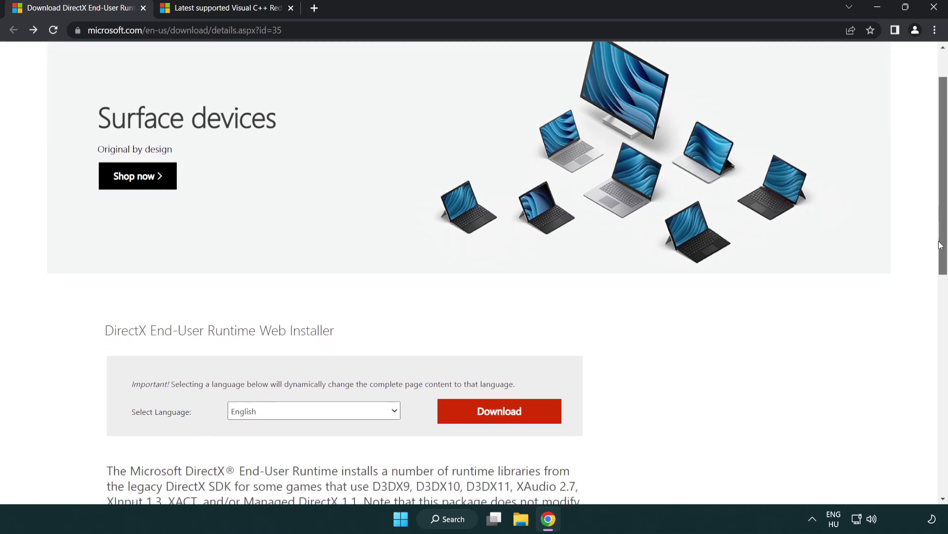
{"action": "left_click_drag", "start_coordinate": [941, 215], "coordinate": [942, 274]}
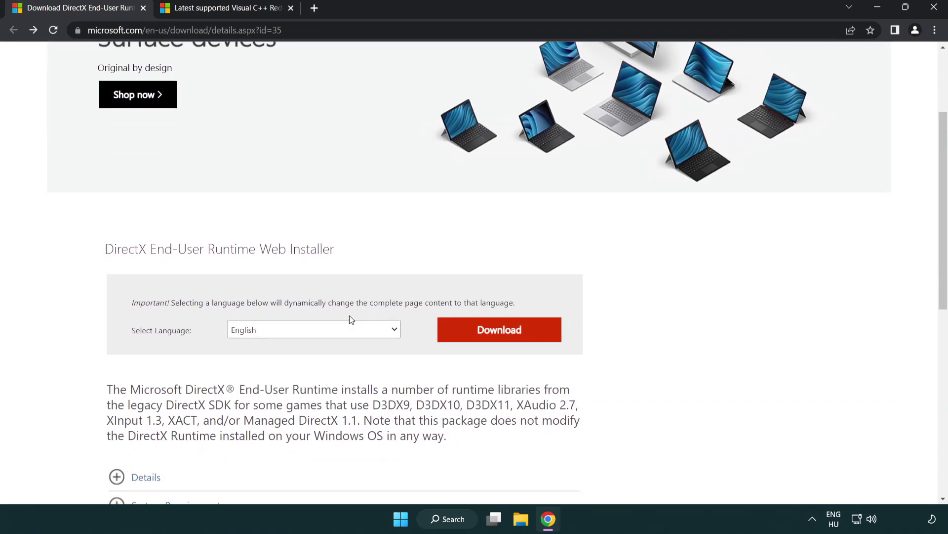
{"action": "left_click", "coordinate": [503, 339]}
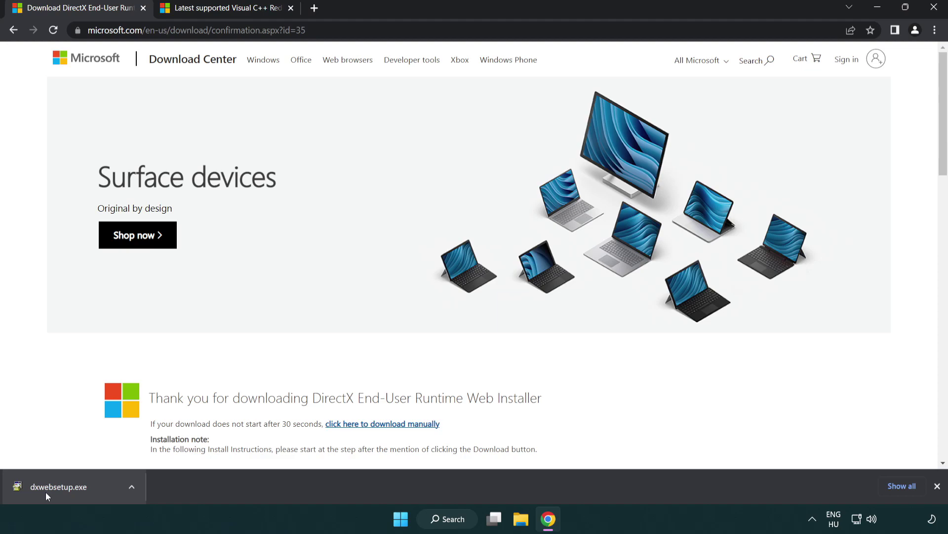
{"action": "left_click", "coordinate": [62, 489]}
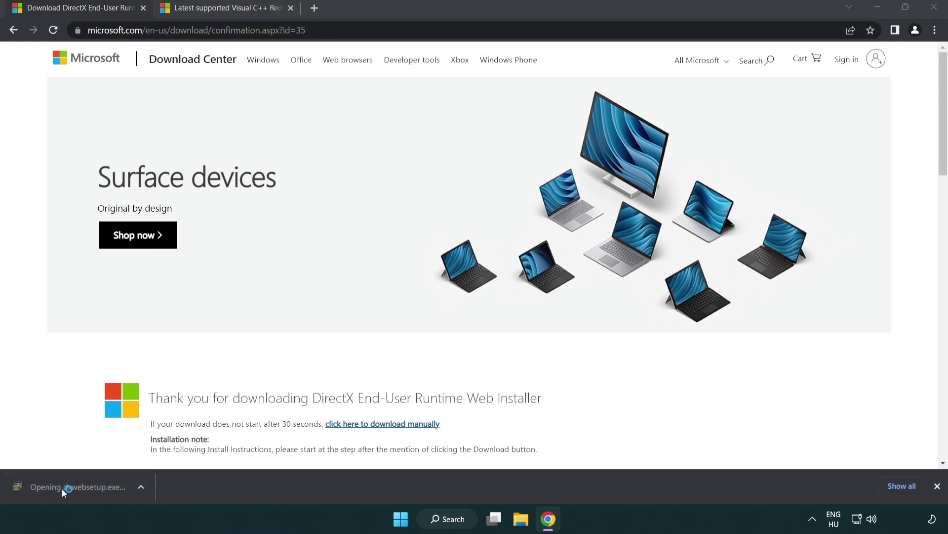
Step: Accept the DirectX license, decline the Bing Bar offer, and finish DirectX Setup
{"action": "left_click_drag", "start_coordinate": [145, 46], "coordinate": [418, 151]}
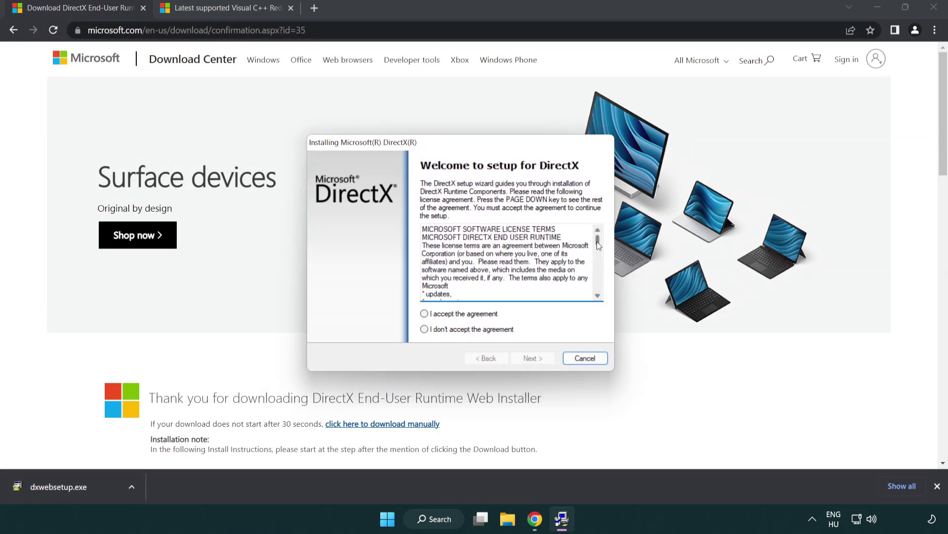
{"action": "left_click_drag", "start_coordinate": [597, 244], "coordinate": [598, 289]}
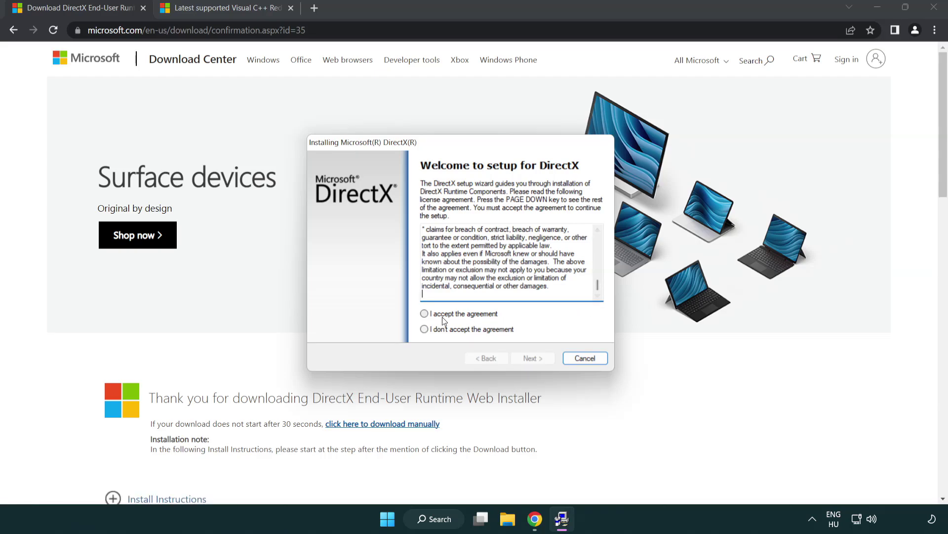
{"action": "left_click", "coordinate": [427, 316]}
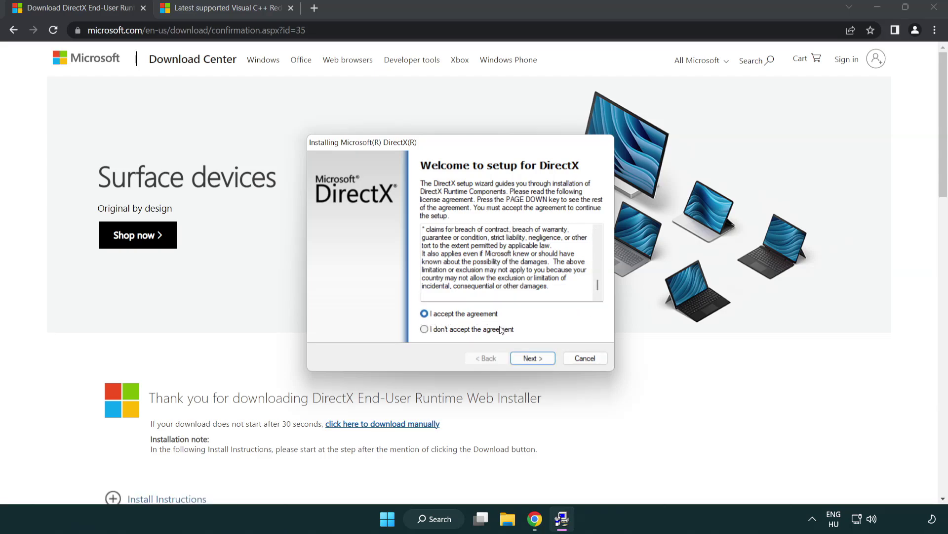
{"action": "left_click", "coordinate": [534, 359]}
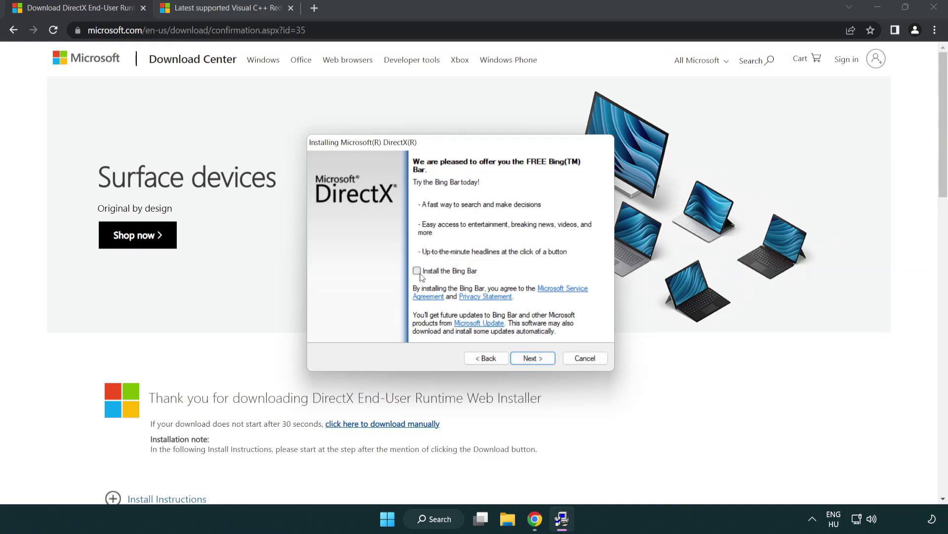
{"action": "left_click", "coordinate": [535, 357]}
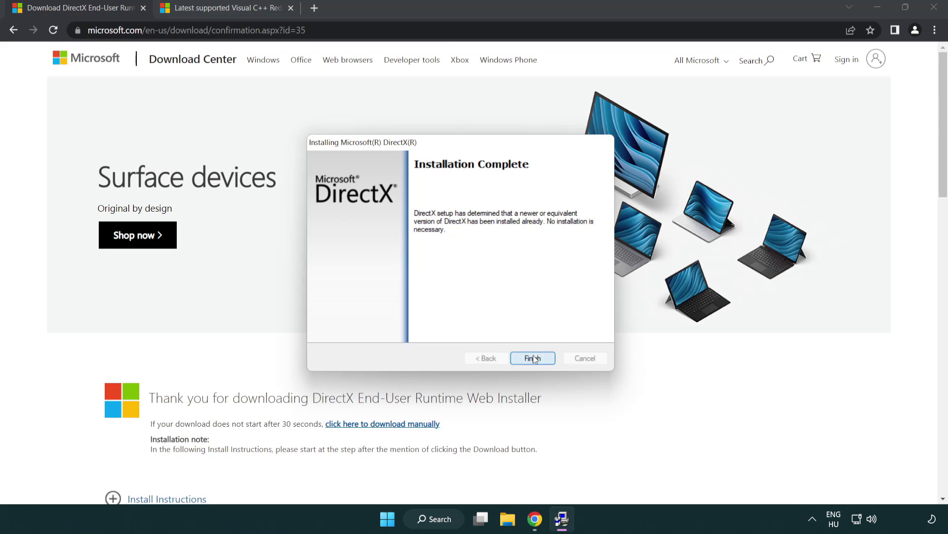
{"action": "left_click", "coordinate": [535, 357]}
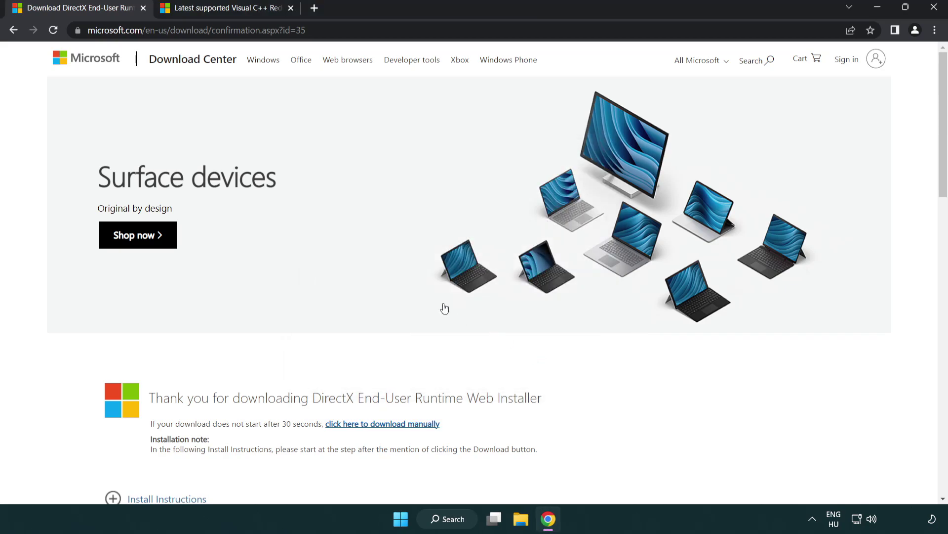
Step: Close the DirectX download tab and return to the redistributable page
{"action": "left_click", "coordinate": [143, 8]}
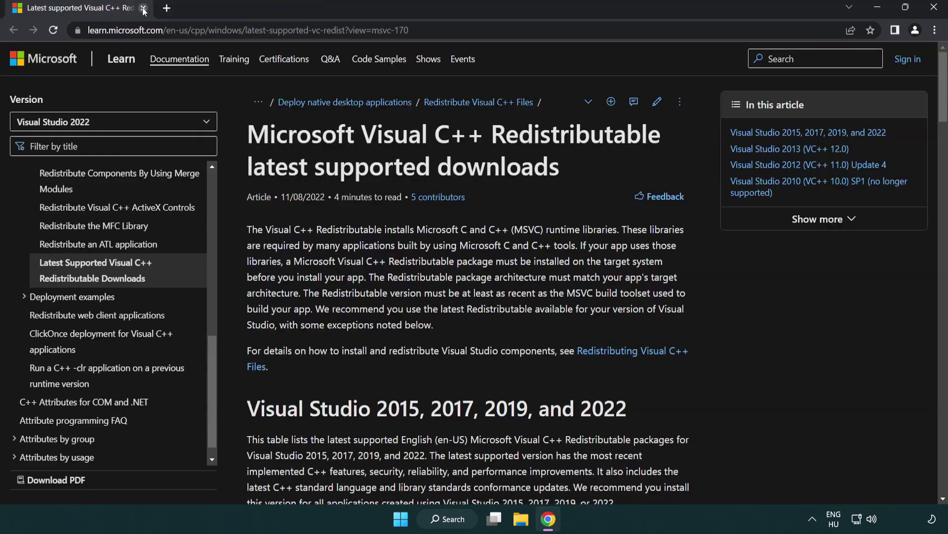
{"action": "left_click_drag", "start_coordinate": [420, 30], "coordinate": [332, 31]}
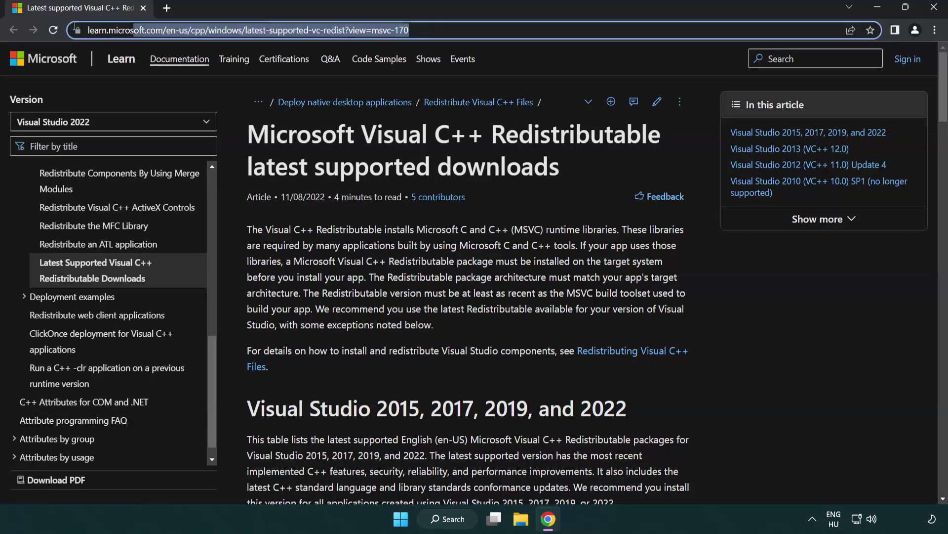
{"action": "left_click", "coordinate": [488, 159]}
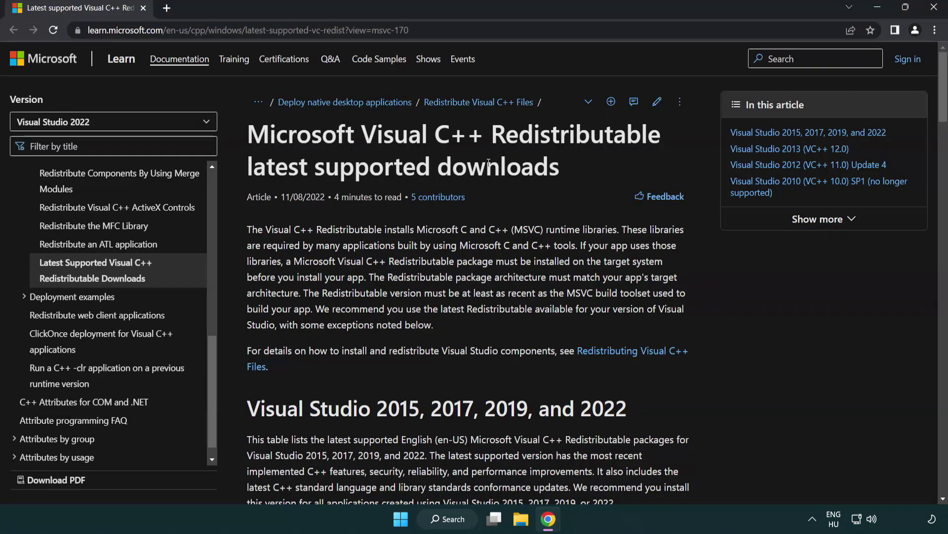
{"action": "scroll", "coordinate": [490, 166], "scroll_direction": "down", "scroll_amount": 2}
{"action": "scroll", "coordinate": [489, 166], "scroll_direction": "down", "scroll_amount": 2}
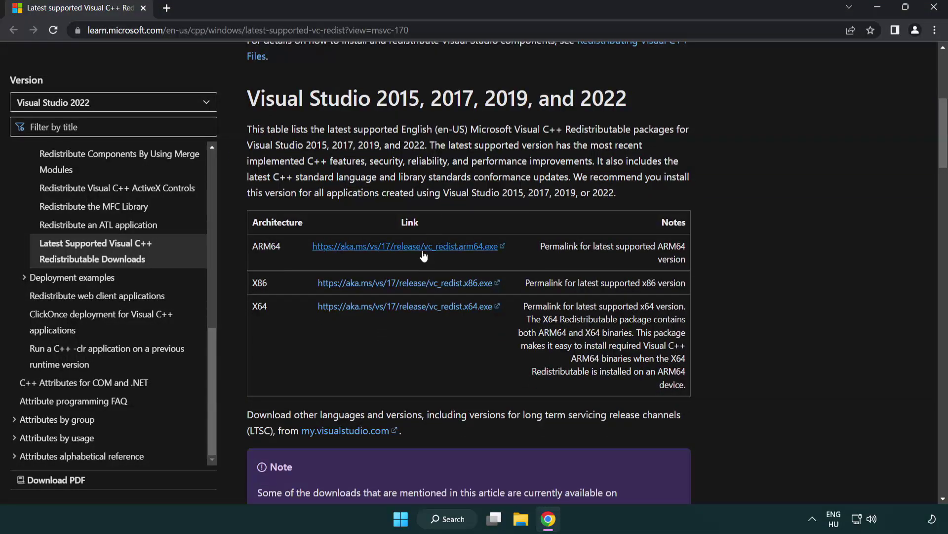
Step: Download the ARM64, x86 and x64 Visual C++ redistributables and launch the ARM64 installer
{"action": "left_click", "coordinate": [413, 284]}
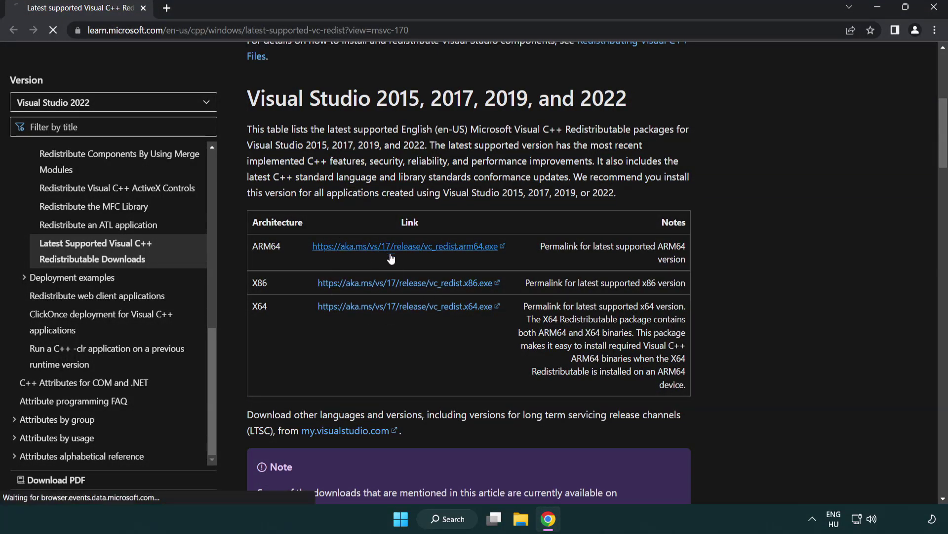
{"action": "left_click", "coordinate": [395, 307]}
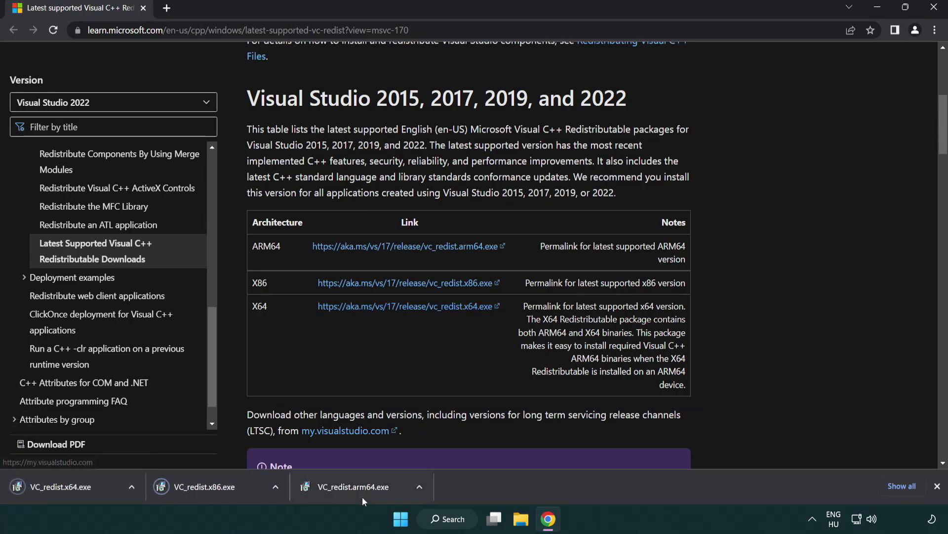
{"action": "left_click", "coordinate": [362, 494]}
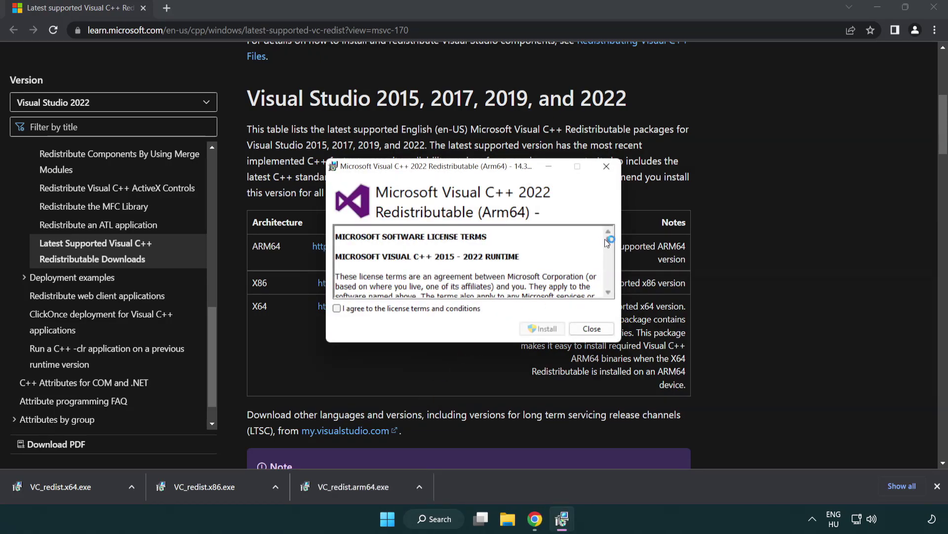
{"action": "left_click_drag", "start_coordinate": [608, 238], "coordinate": [610, 282]}
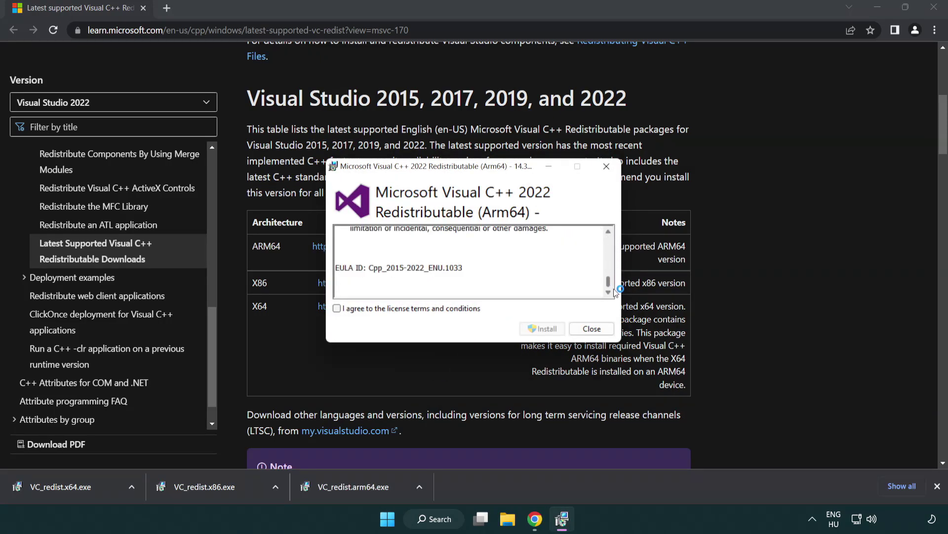
Step: Accept the ARM64 redistributable license, try installing it, and dismiss the failure
{"action": "left_click", "coordinate": [338, 307]}
{"action": "left_click", "coordinate": [529, 329]}
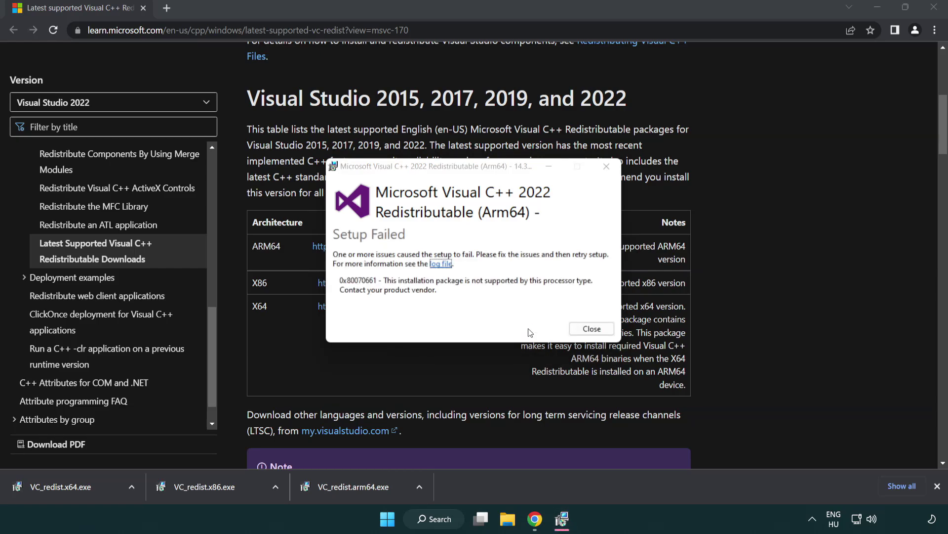
{"action": "left_click", "coordinate": [592, 329]}
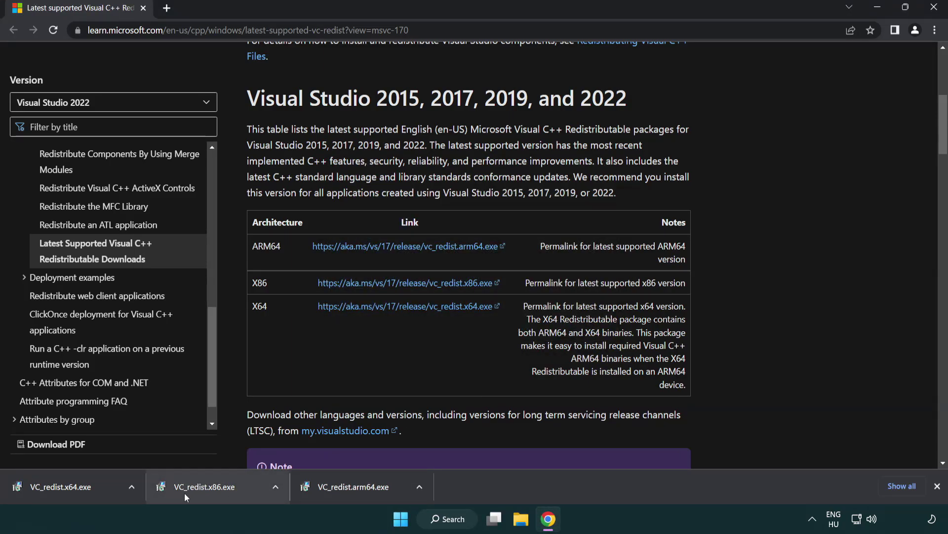
Step: Install the x86 and x64 redistributables without restarting, then close Chrome
{"action": "left_click", "coordinate": [212, 492]}
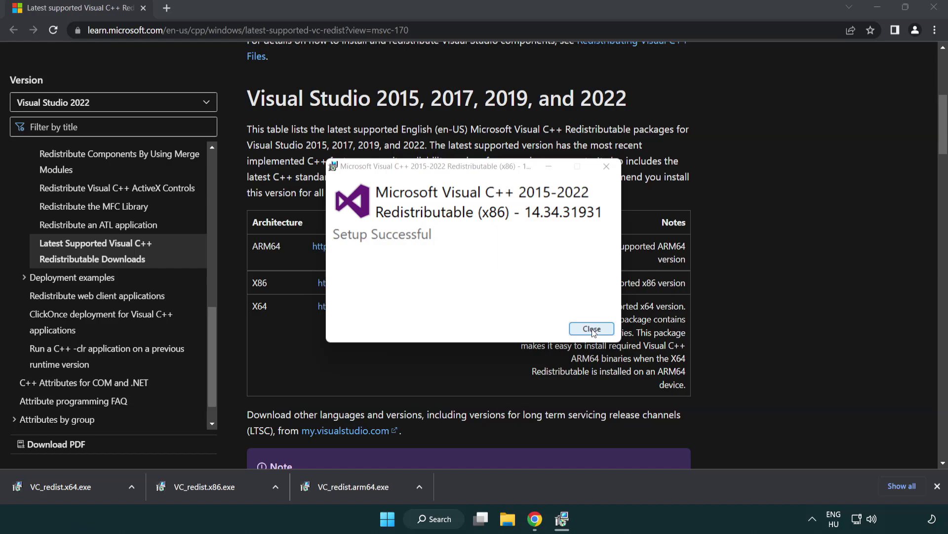
{"action": "left_click", "coordinate": [592, 328]}
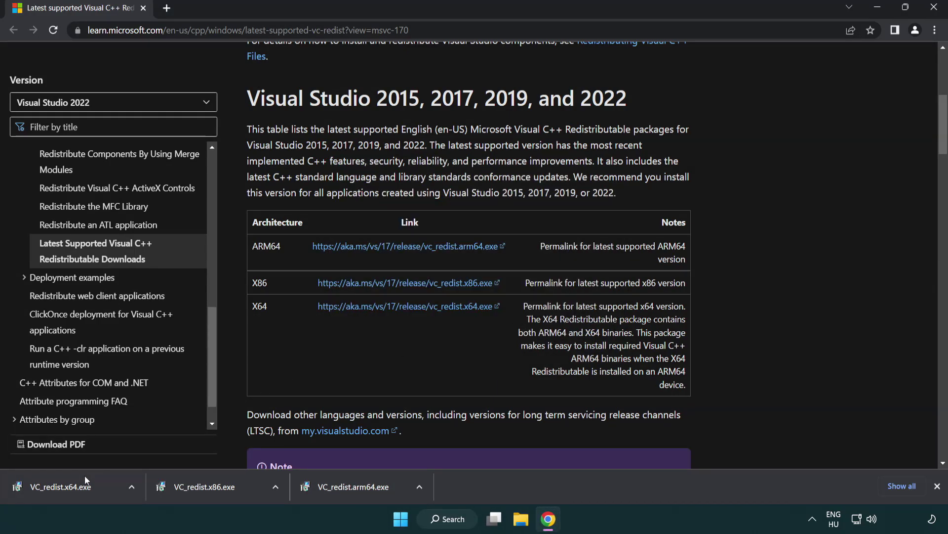
{"action": "left_click", "coordinate": [72, 484]}
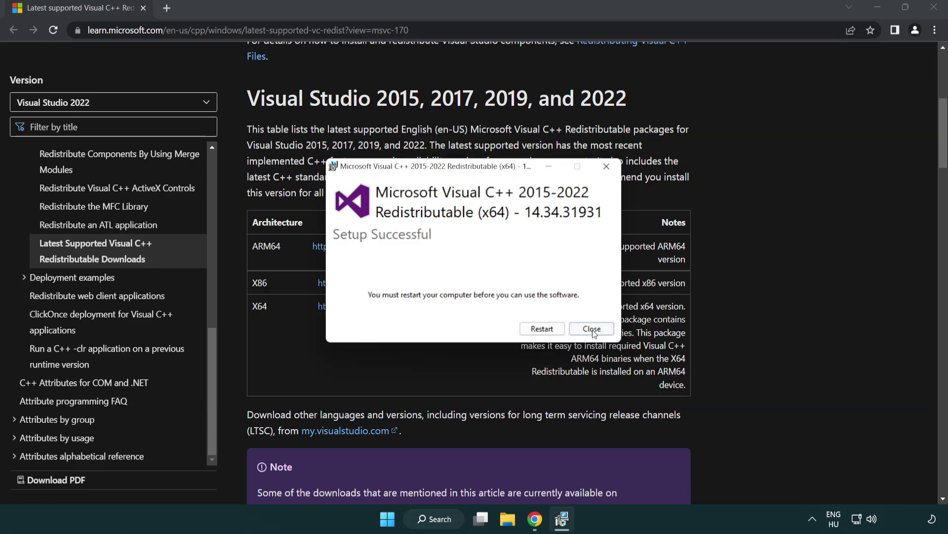
{"action": "left_click", "coordinate": [599, 331]}
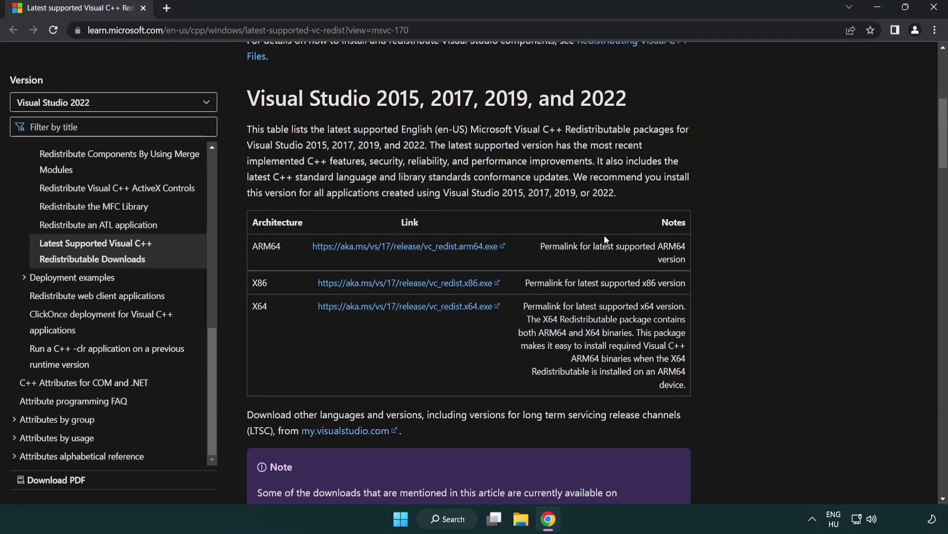
{"action": "left_click", "coordinate": [935, 8]}
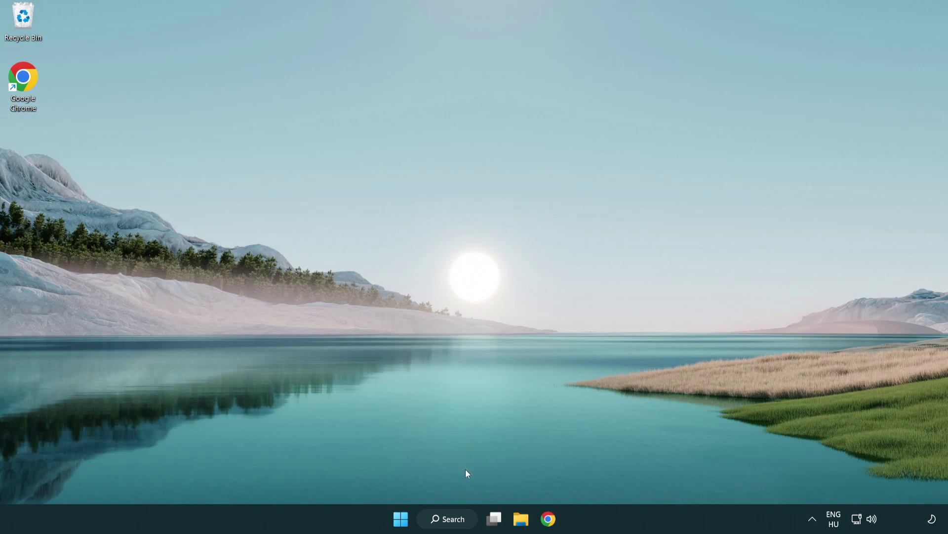
Step: Search for cmd and run Command Prompt as administrator
{"action": "left_click", "coordinate": [443, 522]}
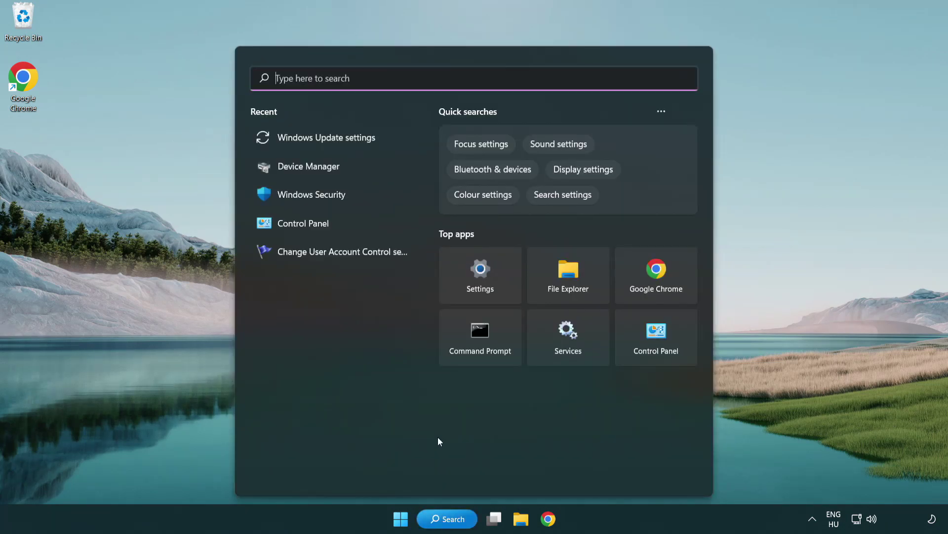
{"action": "type", "text": "cm"}
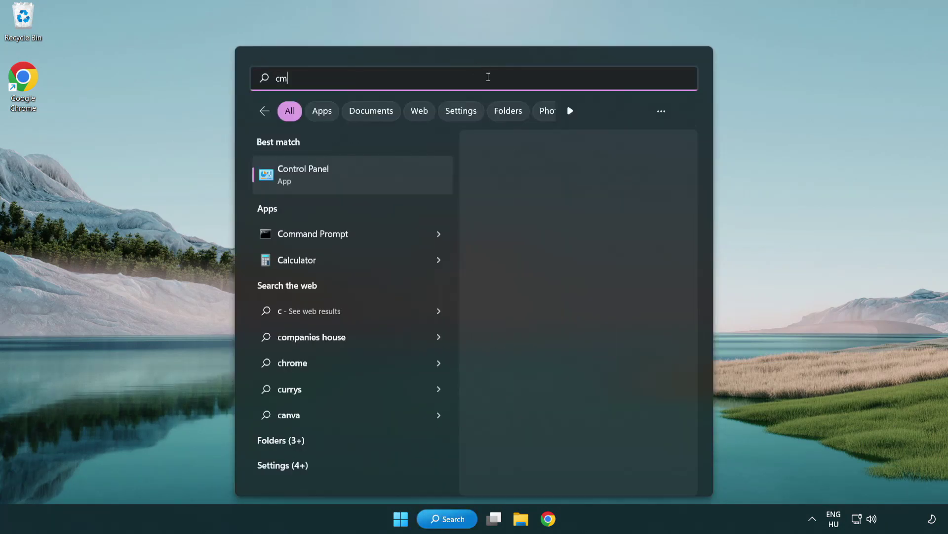
{"action": "type", "text": "d"}
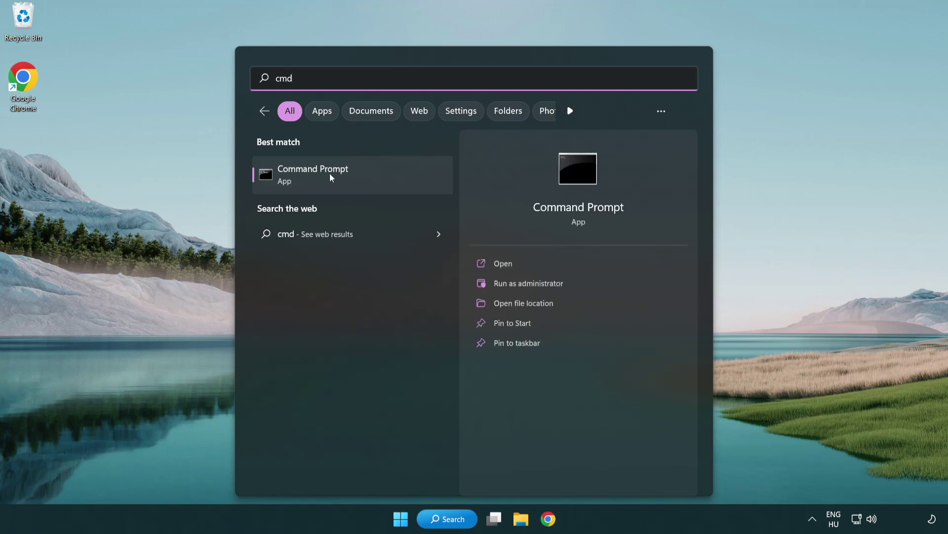
{"action": "right_click", "coordinate": [362, 176]}
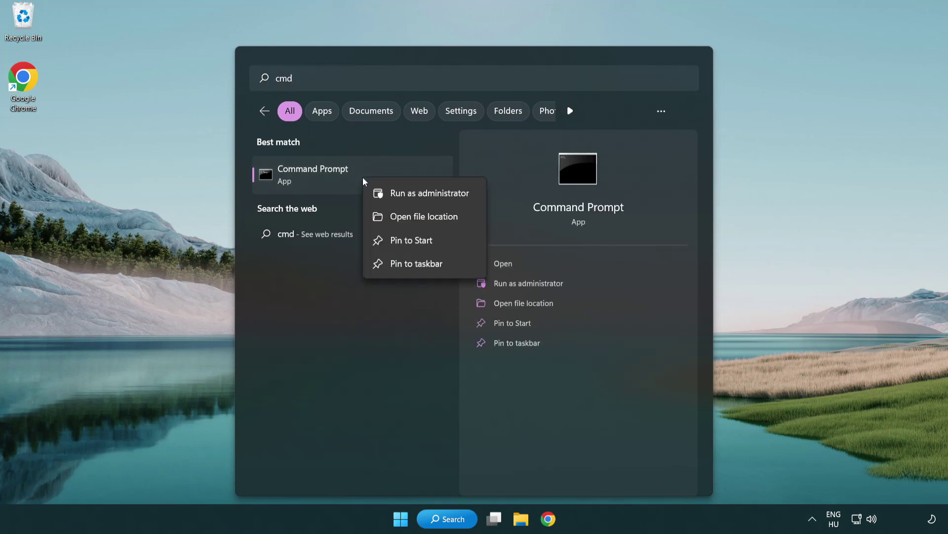
{"action": "left_click", "coordinate": [428, 194]}
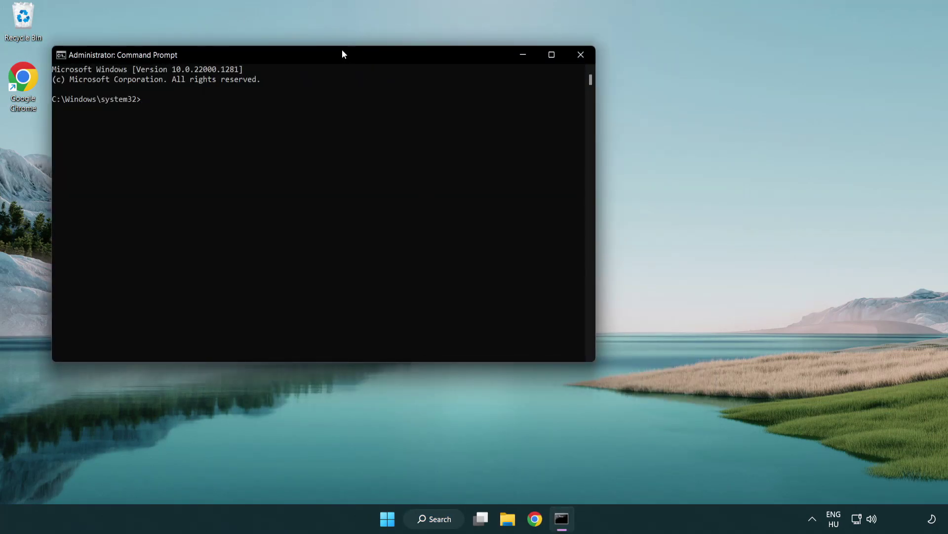
{"action": "left_click_drag", "start_coordinate": [343, 54], "coordinate": [478, 99]}
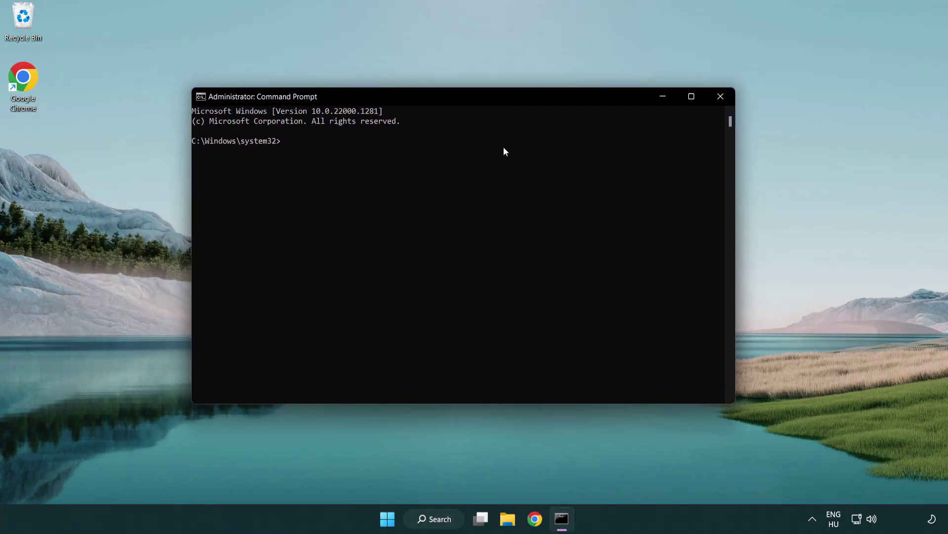
{"action": "type", "text": "sc"}
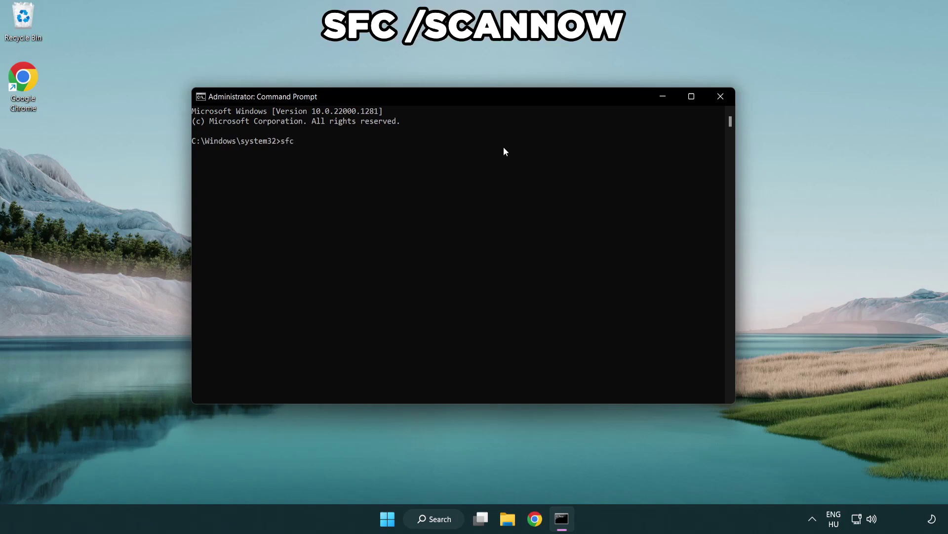
{"action": "type", "text": "anno"}
{"action": "type", "text": "w"}
Step: Run sfc /scannow, confirm no integrity violations, and close Command Prompt
{"action": "key", "text": "Return"}
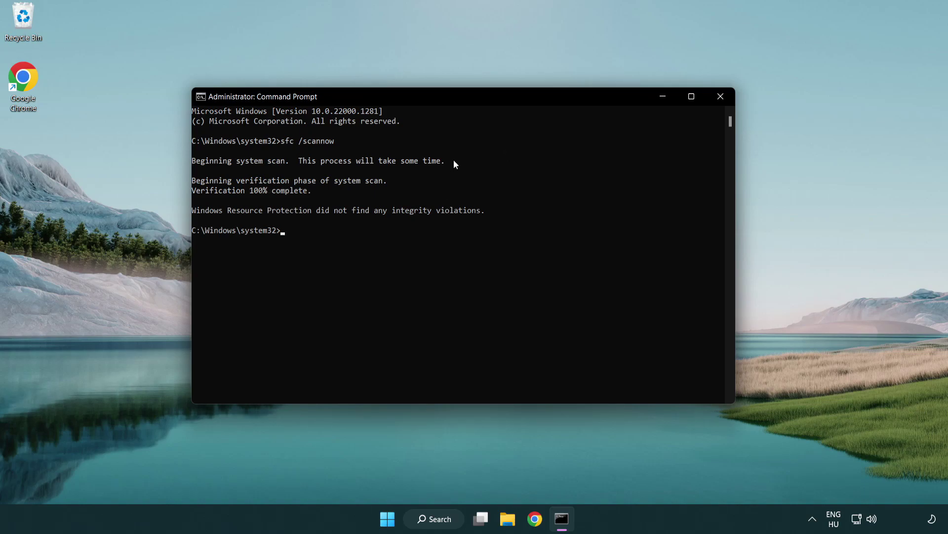
{"action": "left_click", "coordinate": [724, 99]}
Step: Show the Start menu's power options with Sleep, Shut down and Restart
{"action": "left_click", "coordinate": [400, 519]}
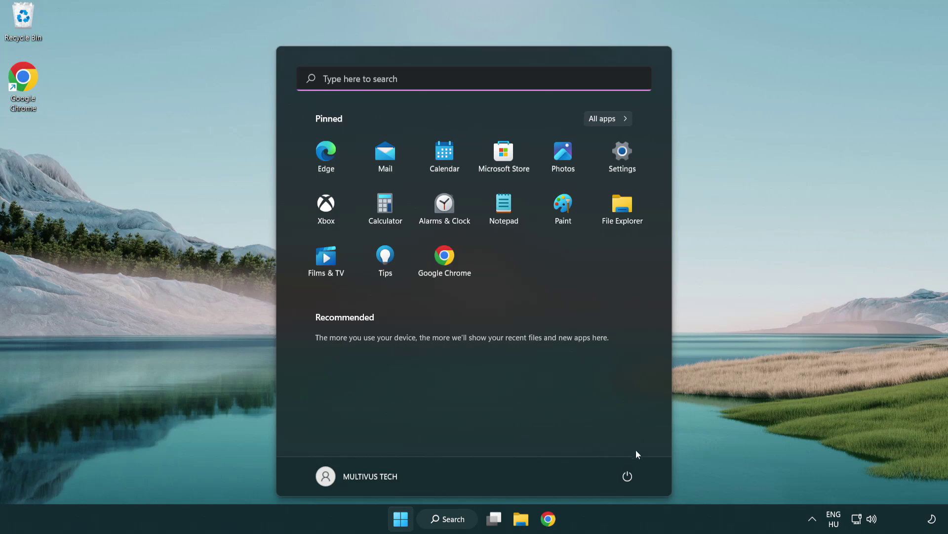
{"action": "left_click", "coordinate": [631, 474]}
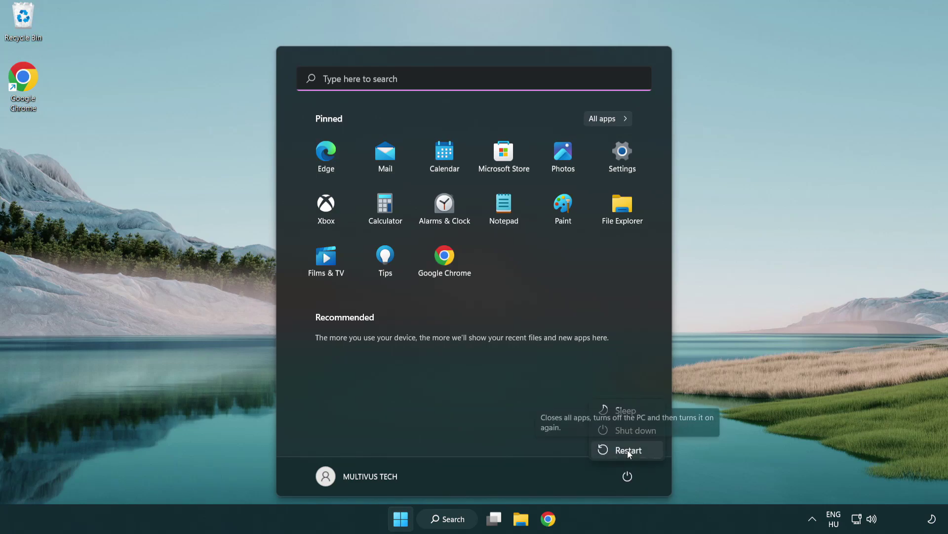